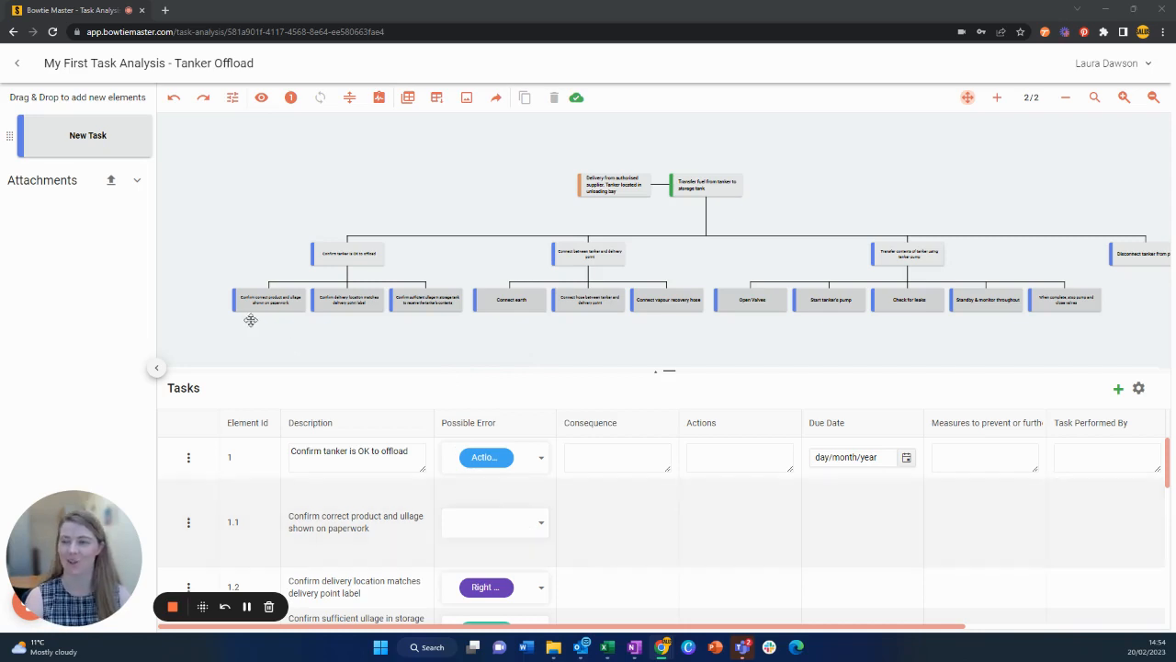
# Add a new task before Disconnect tanker from plant, with a subtask beneath it and a further subtask below that one.
pyautogui.moveTo(76, 146); pyautogui.dragTo(687, 227)
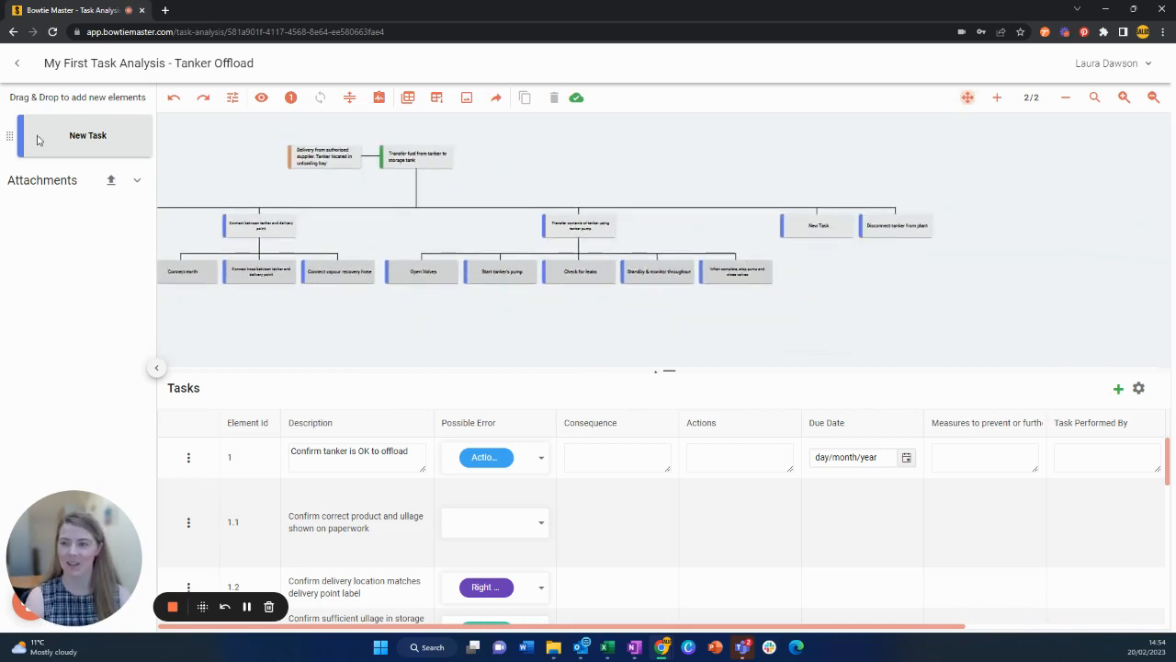
pyautogui.moveTo(41, 138); pyautogui.dragTo(823, 272)
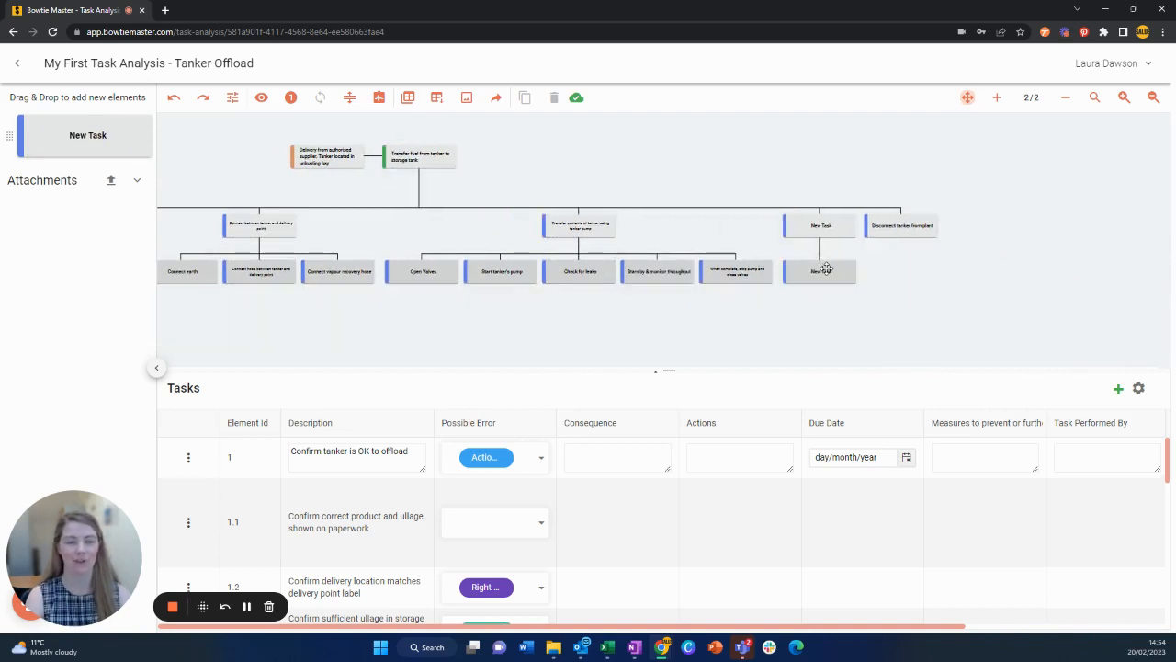
pyautogui.doubleClick(826, 270)
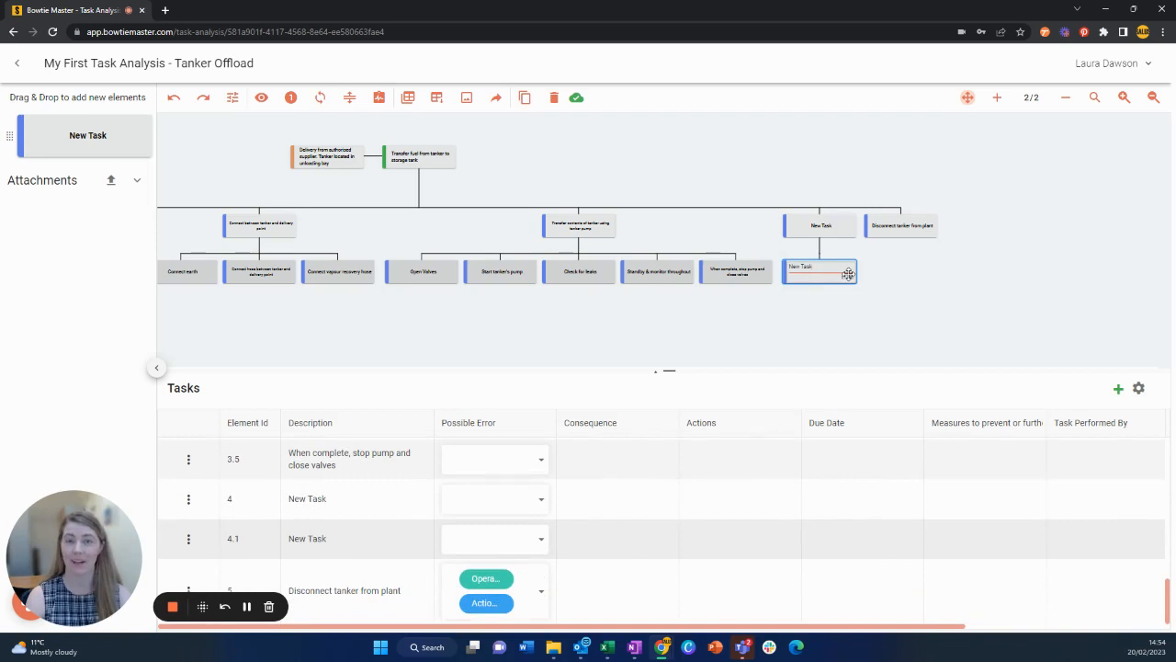
pyautogui.press('Tab')
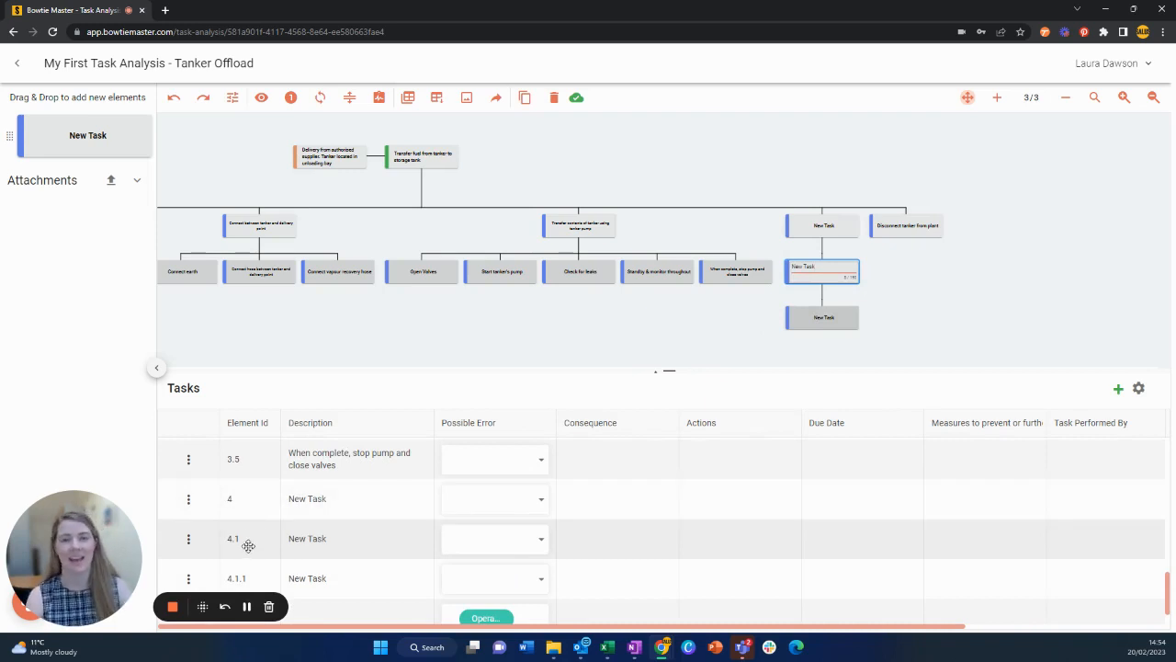
# Add a second direct subtask to the new task 4.
pyautogui.click(188, 501)
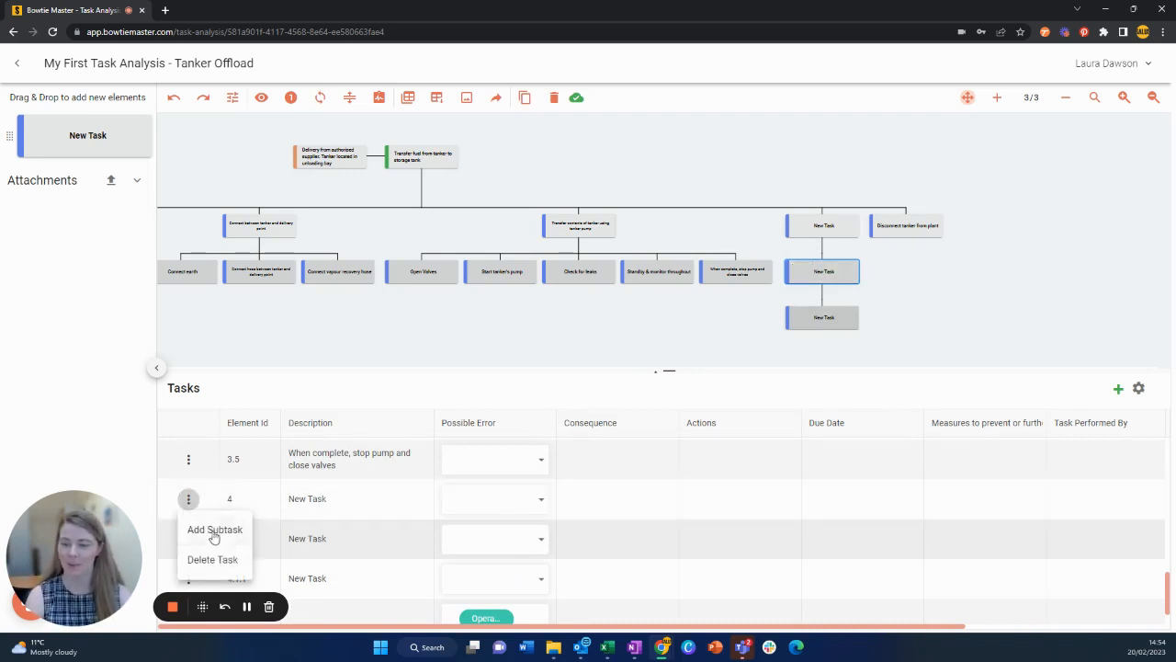
pyautogui.click(215, 533)
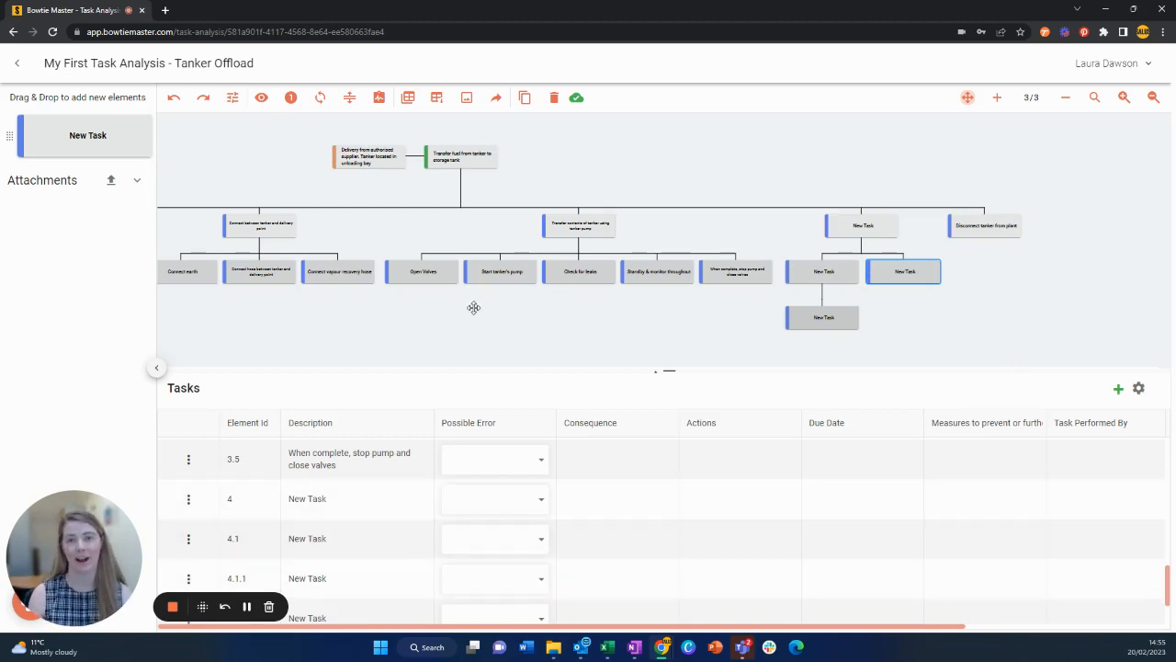
# Switch off the diagram's drag-to-pan mode and select the Open Valves task, then clear the selection.
pyautogui.moveTo(466, 307); pyautogui.dragTo(646, 307)
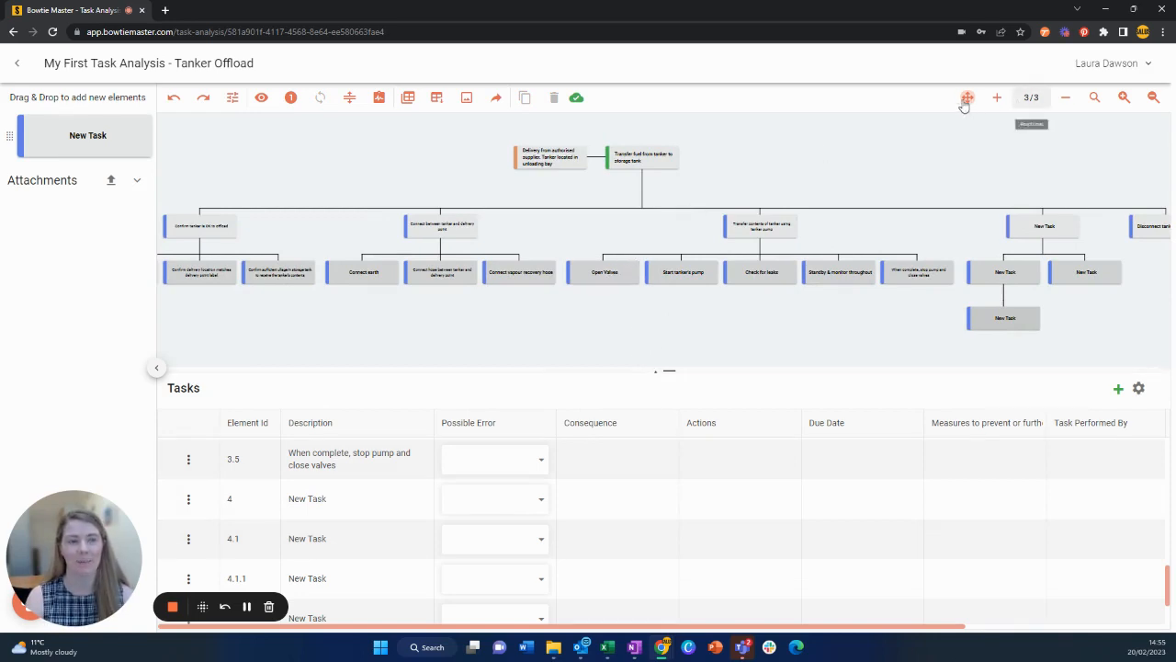
pyautogui.moveTo(621, 273); pyautogui.dragTo(597, 288)
pyautogui.click(594, 275)
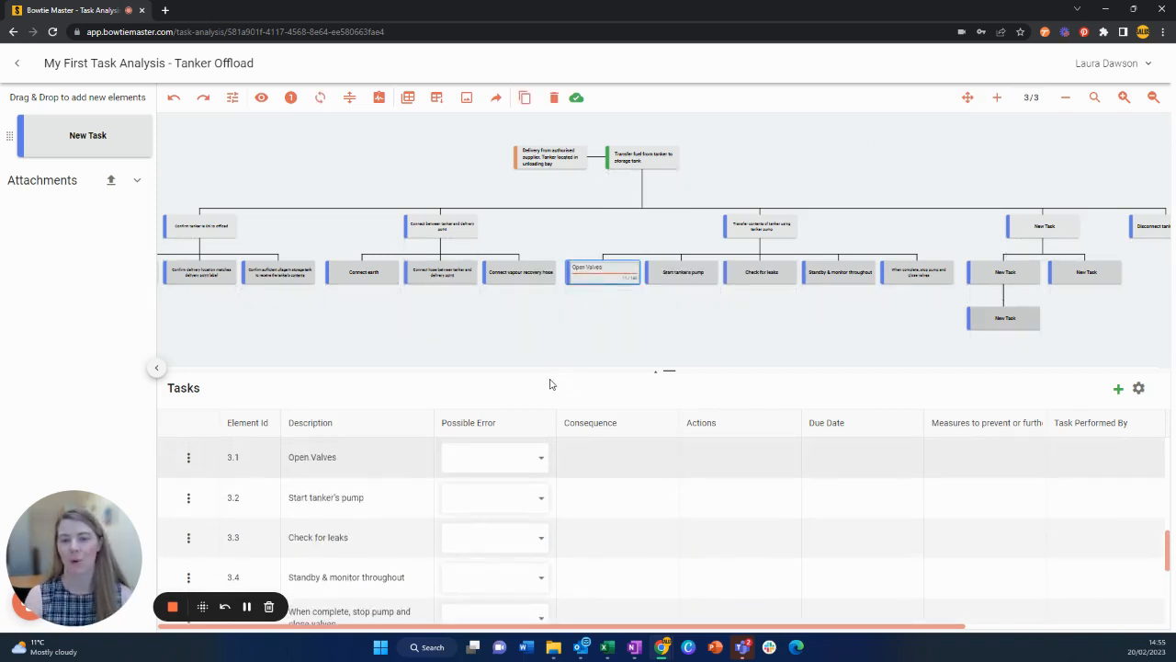
pyautogui.click(549, 346)
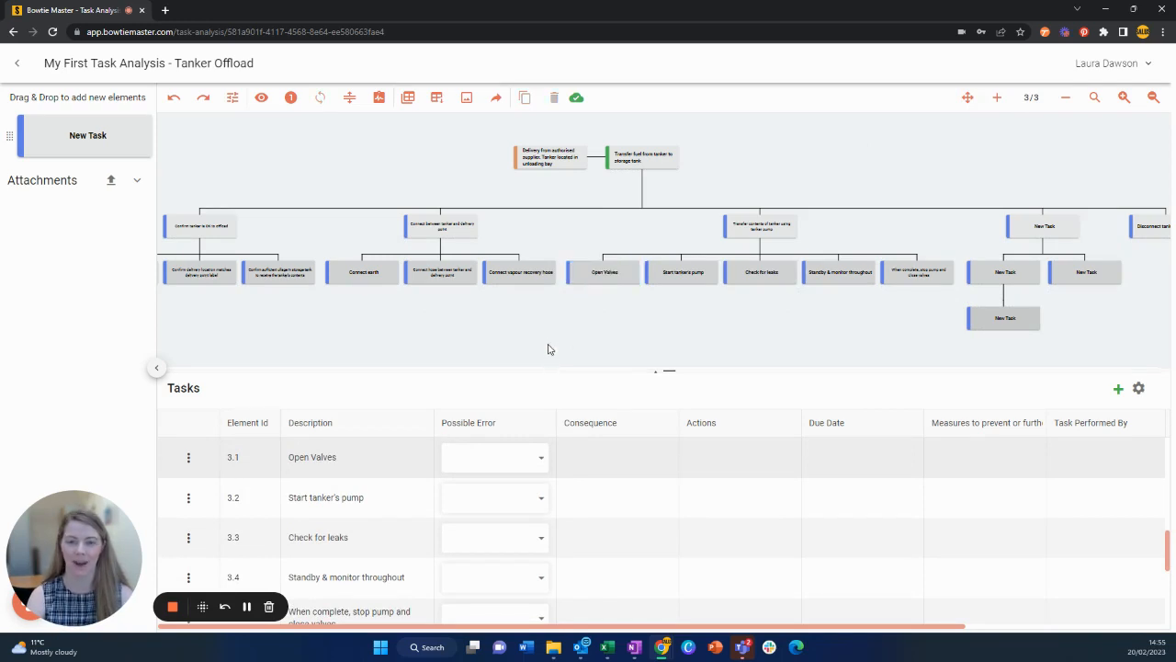
# Show element numbers on the task boxes, and enable Show Plan, Show Task Window and Show Hyperlinks in the task analysis settings.
pyautogui.click(291, 97)
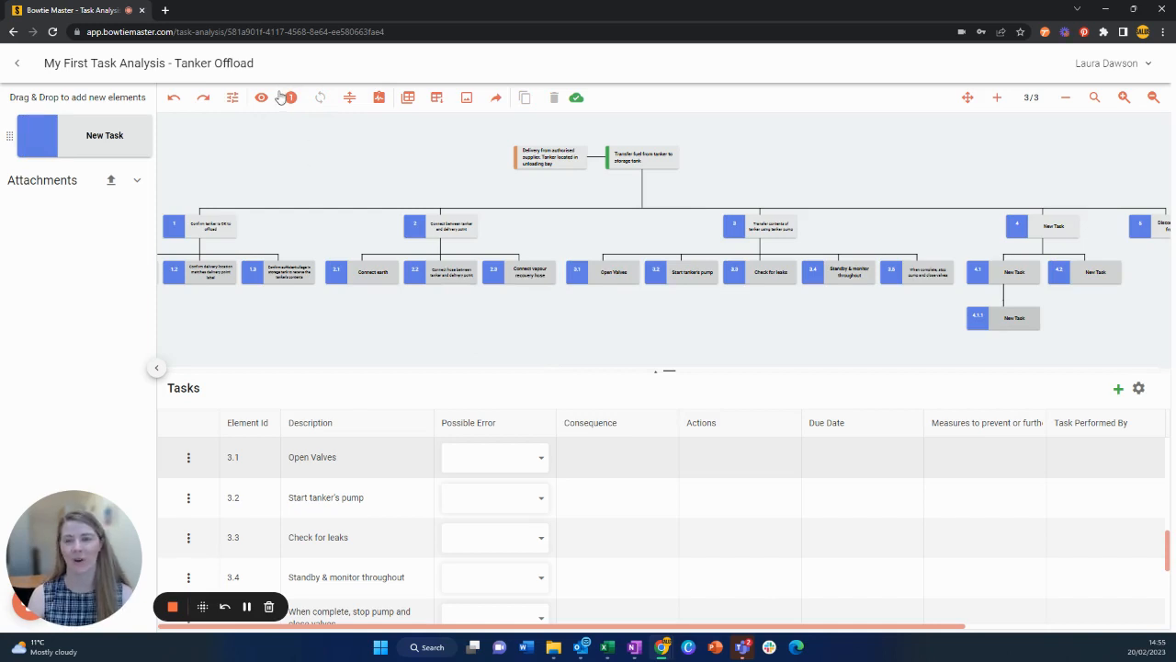
pyautogui.click(233, 98)
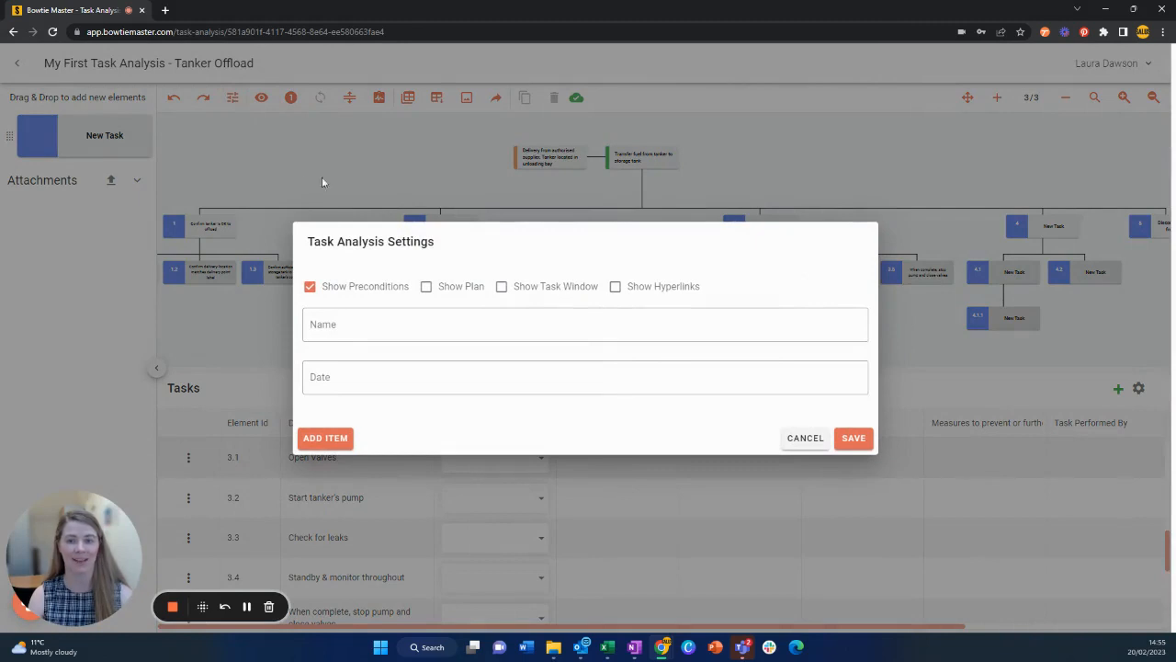
pyautogui.click(426, 286)
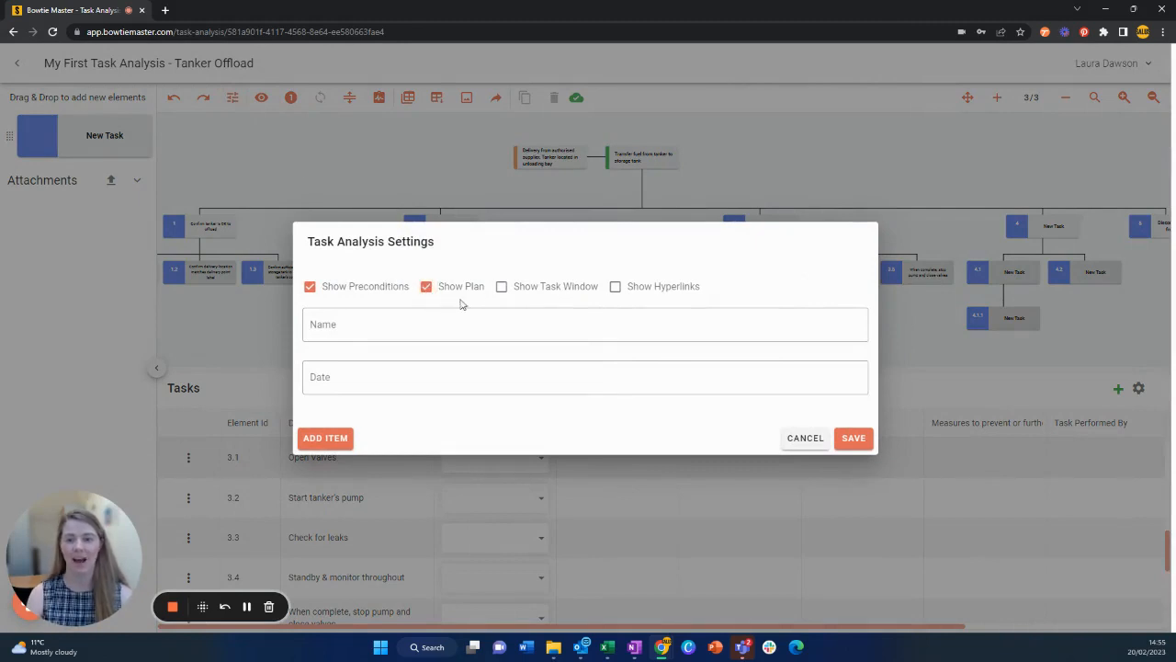
pyautogui.click(523, 292)
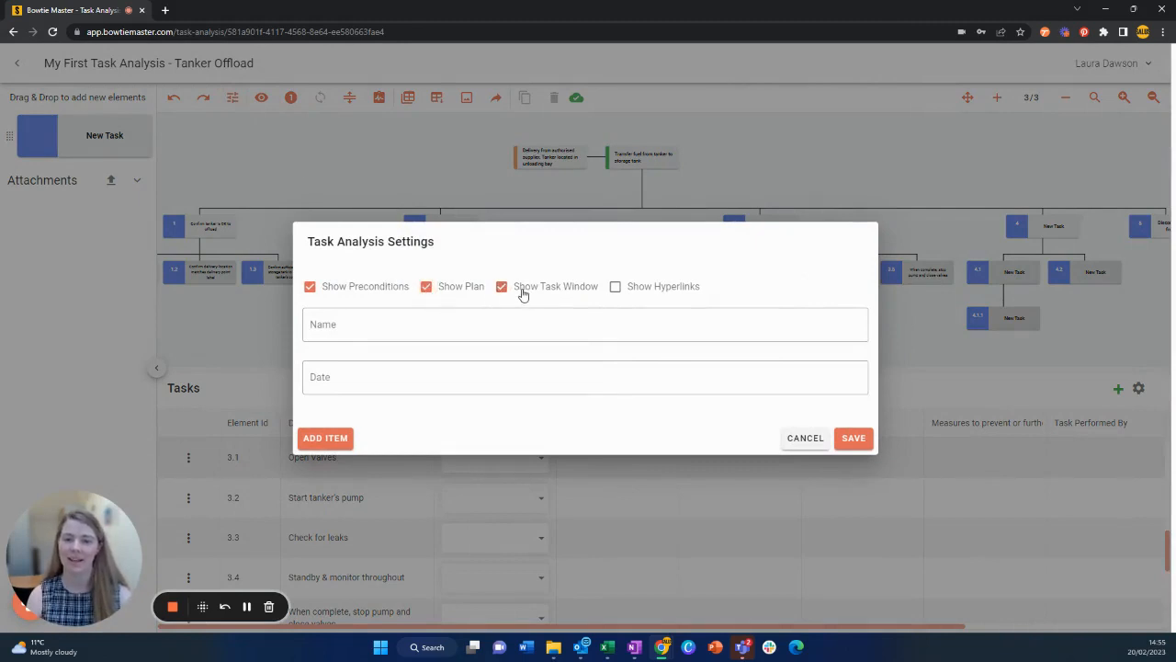
pyautogui.click(642, 292)
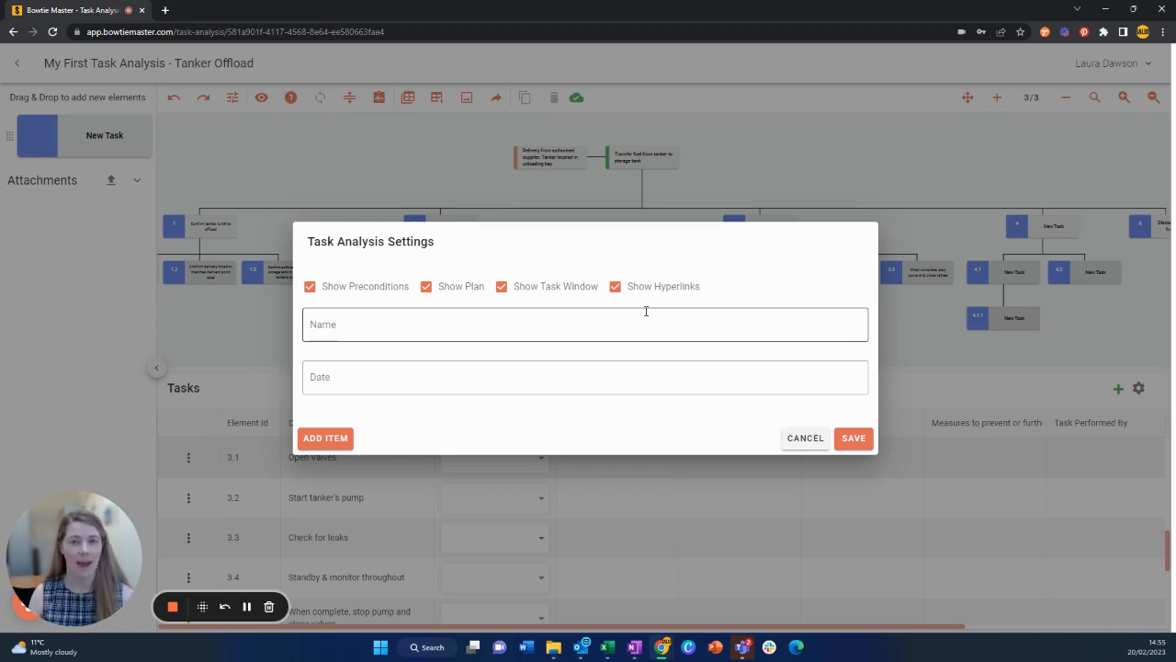
pyautogui.click(855, 442)
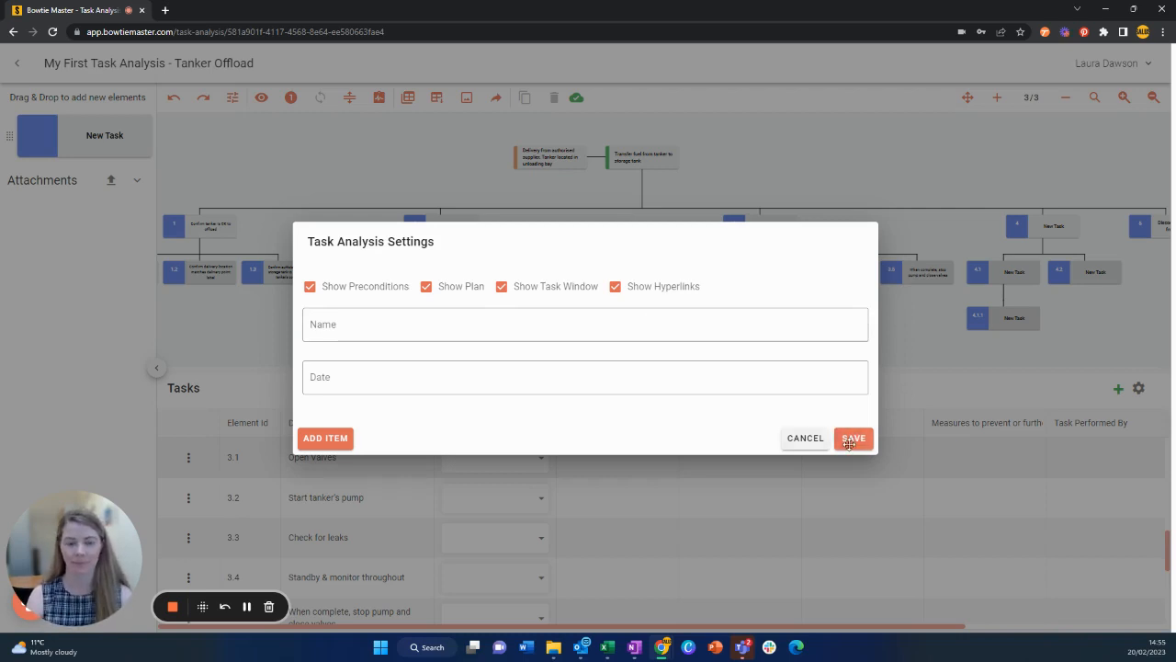
pyautogui.click(851, 439)
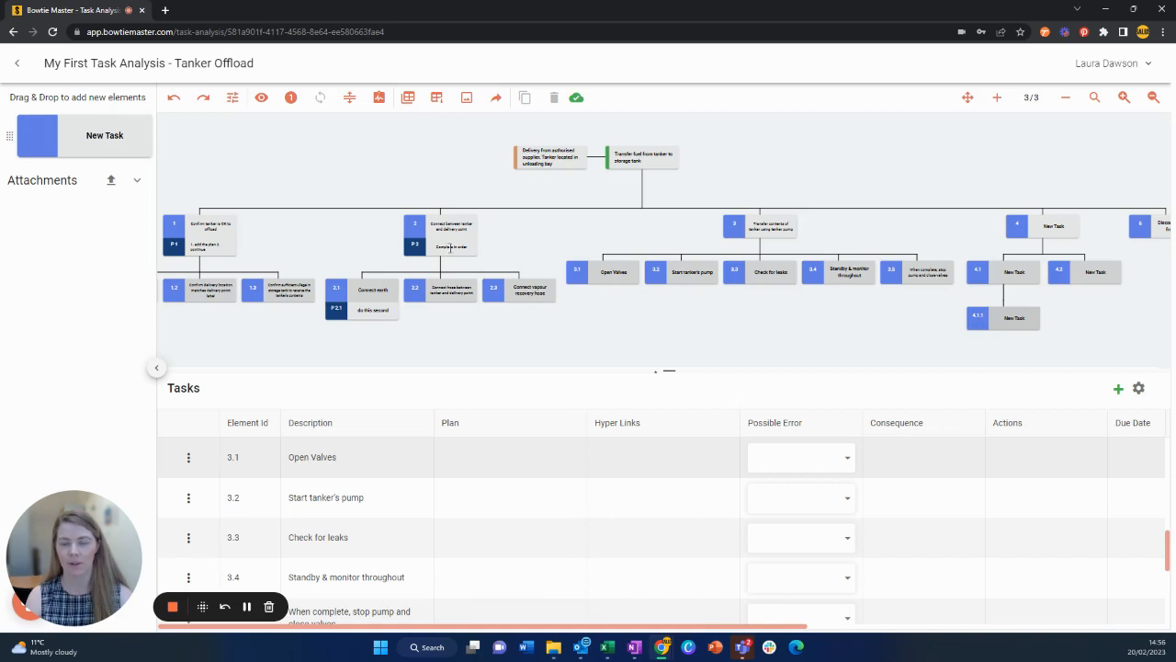
# Move the Connect earth task after Connect hose between tanker and delivery point, making it subtask 2.2.
pyautogui.scroll(3, 450, 248)
pyautogui.moveTo(345, 246); pyautogui.dragTo(482, 239)
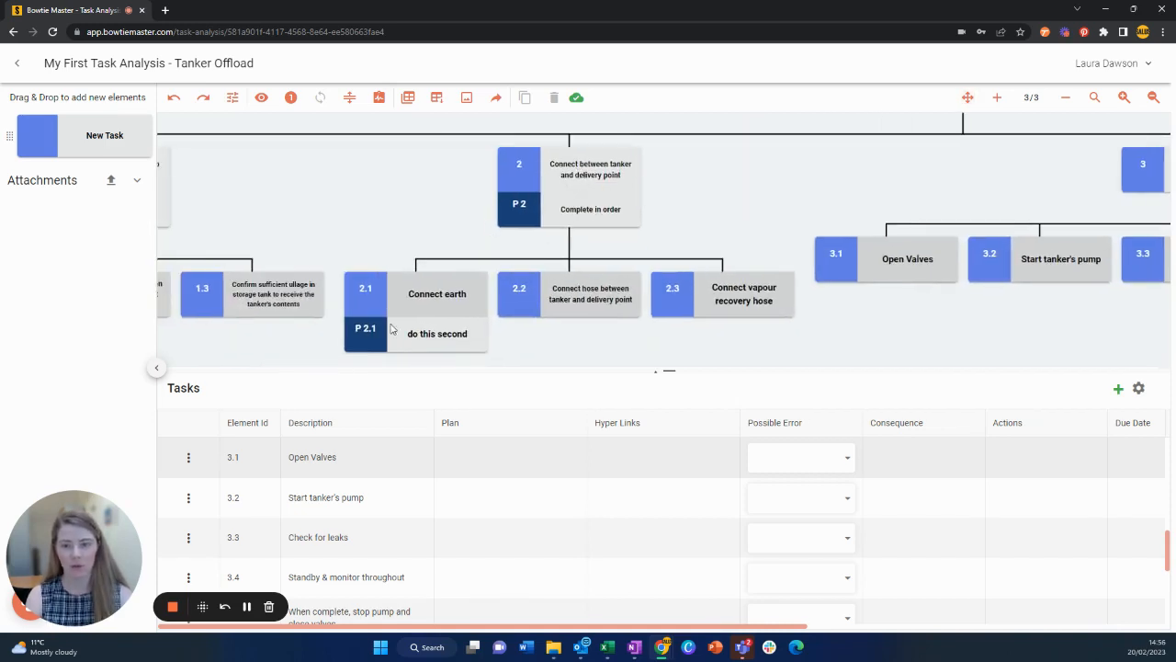
pyautogui.moveTo(407, 298); pyautogui.dragTo(547, 288)
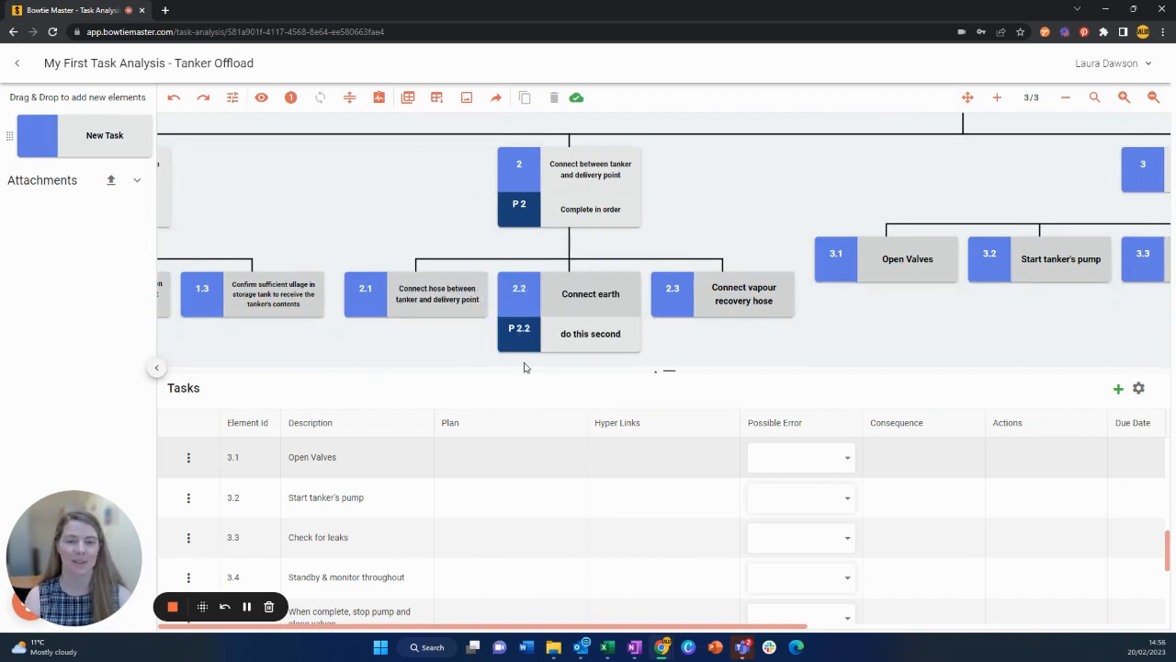
# Enter ww.bbc.com as the hyperlink of the Connect earth task.
pyautogui.click(577, 303)
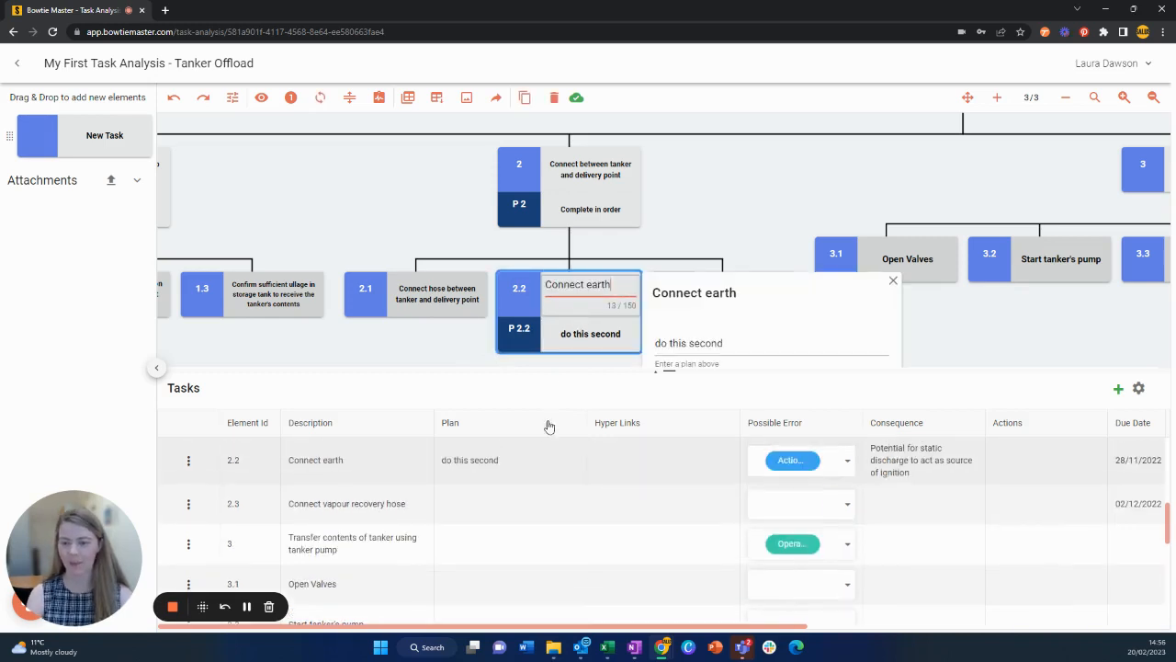
pyautogui.click(551, 459)
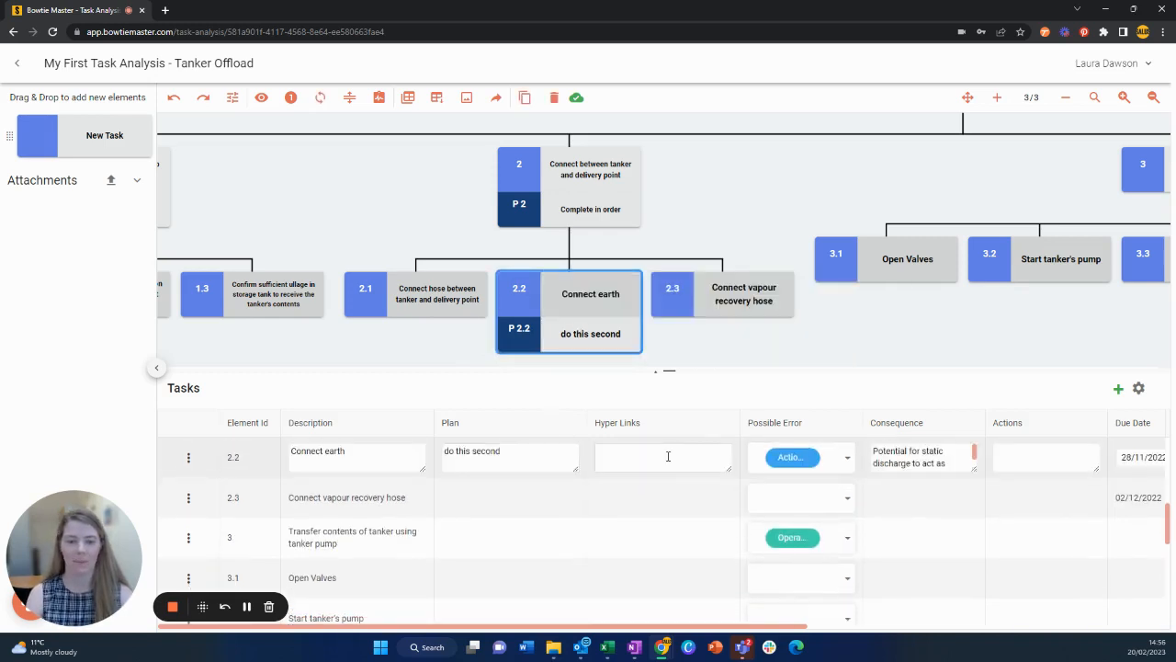
pyautogui.click(668, 455)
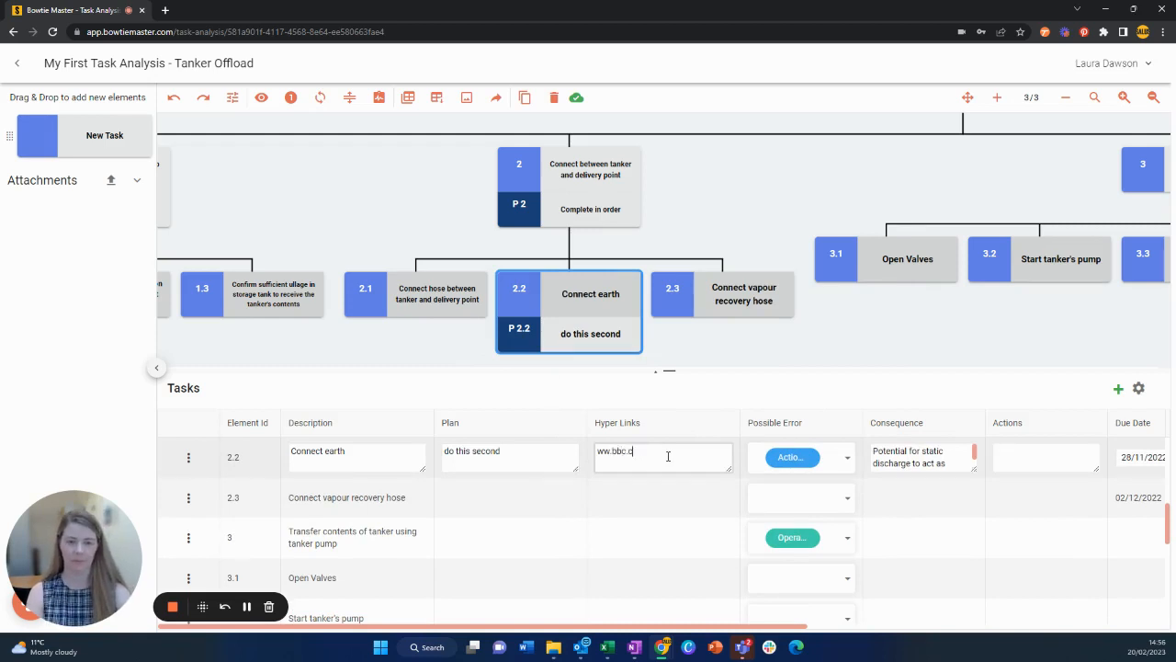
pyautogui.click(660, 497)
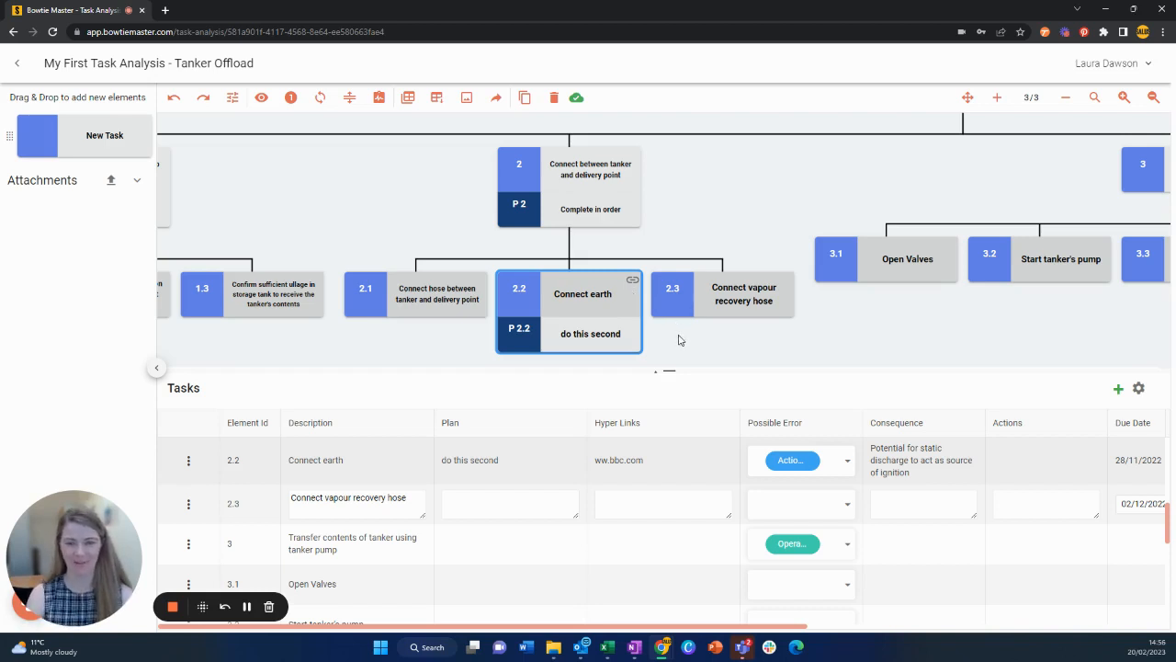
# Enlarge the Tasks table, and examine the column types that can be added and the column editing options.
pyautogui.scroll(-1, 681, 340)
pyautogui.moveTo(696, 344); pyautogui.dragTo(708, 136)
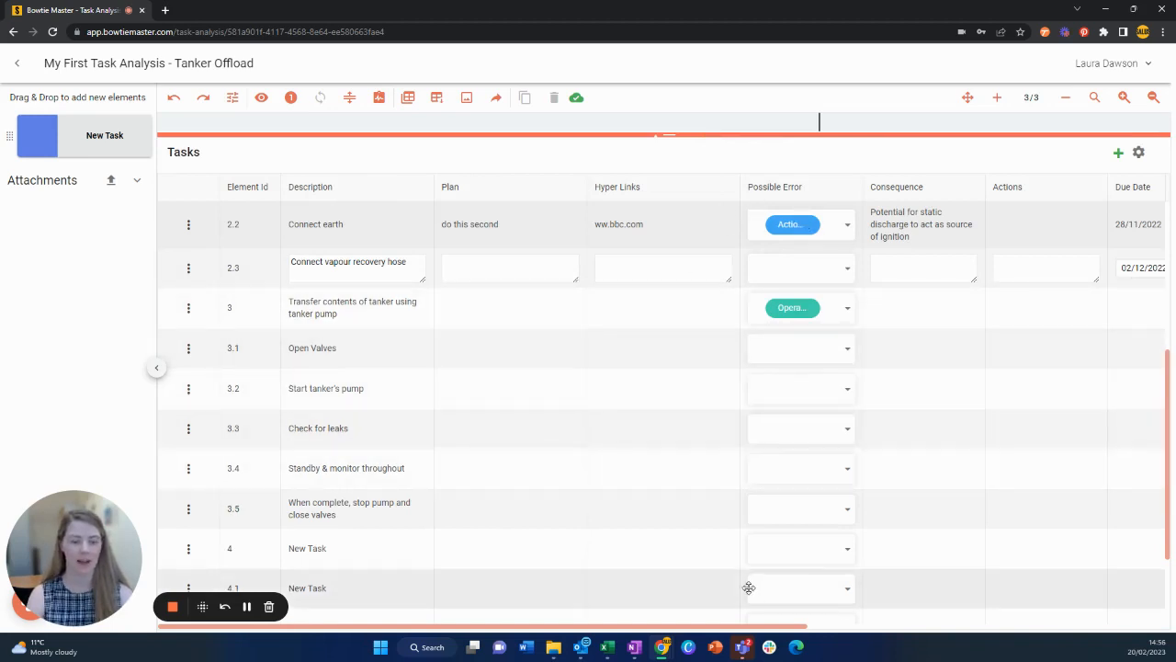
pyautogui.moveTo(751, 629); pyautogui.dragTo(874, 629)
pyautogui.click(1116, 155)
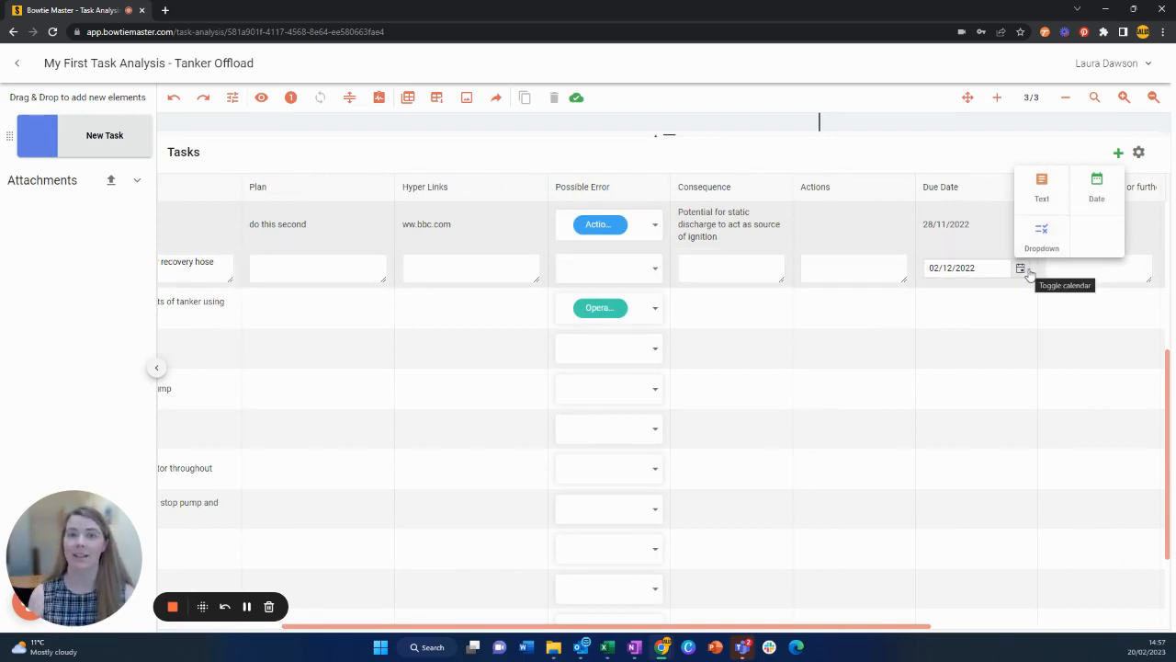
pyautogui.click(1010, 297)
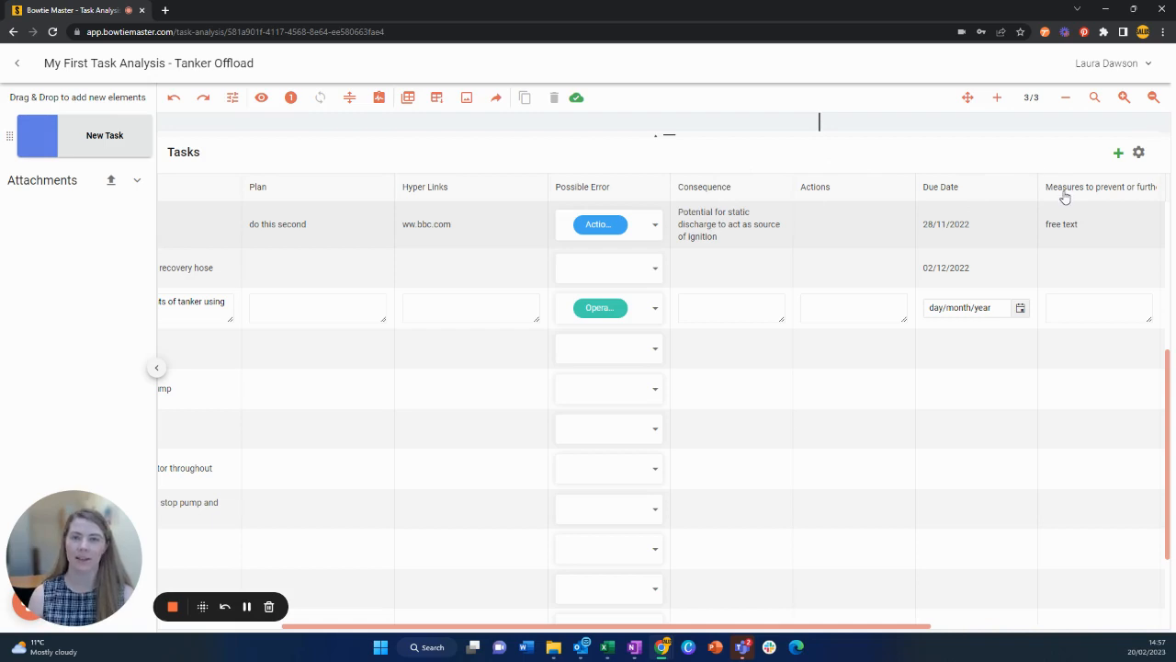
pyautogui.click(1138, 153)
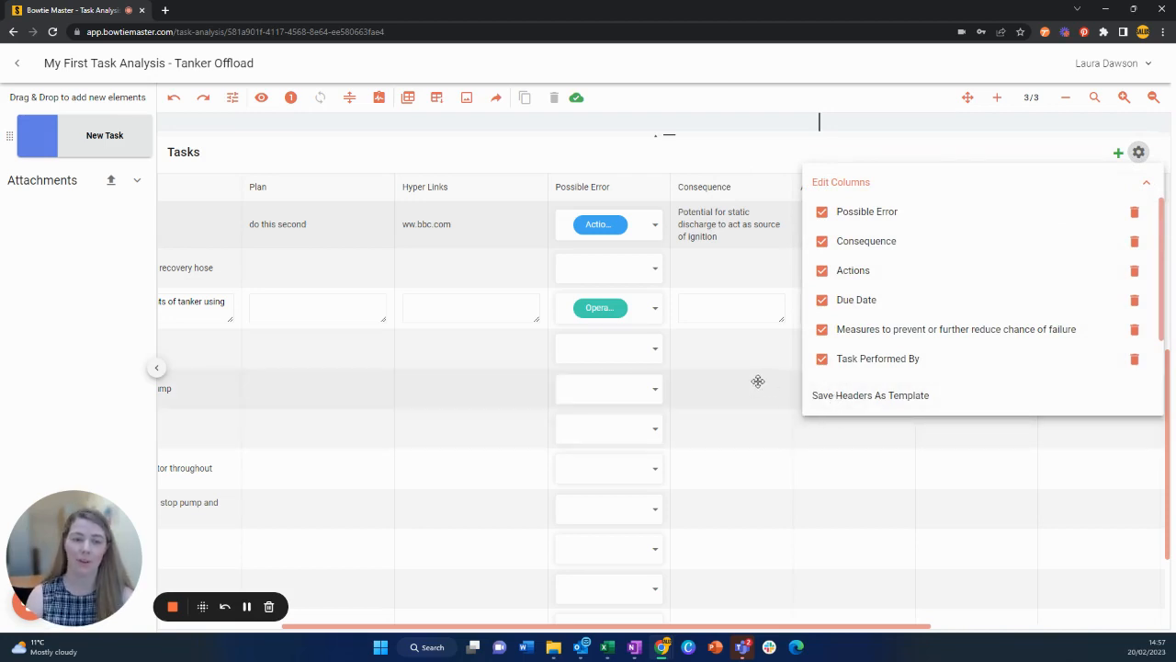
pyautogui.click(689, 316)
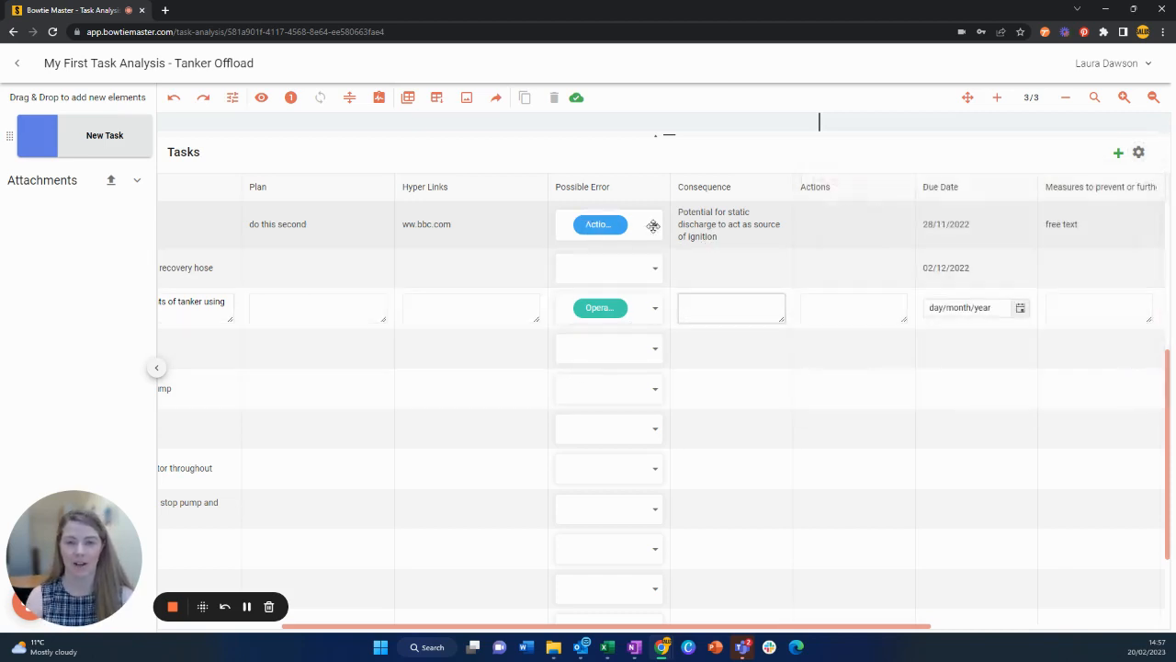
# Add a yellow option named New Option 2 to the Possible Error choices of the Connect vapour recovery hose task.
pyautogui.click(639, 269)
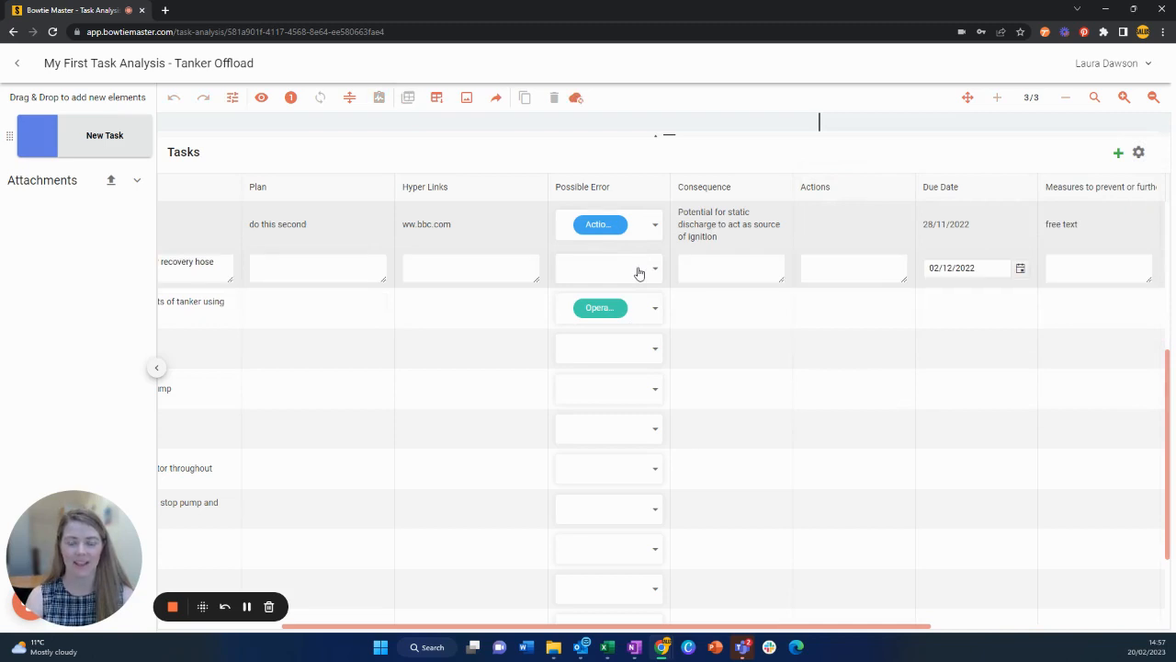
pyautogui.click(639, 272)
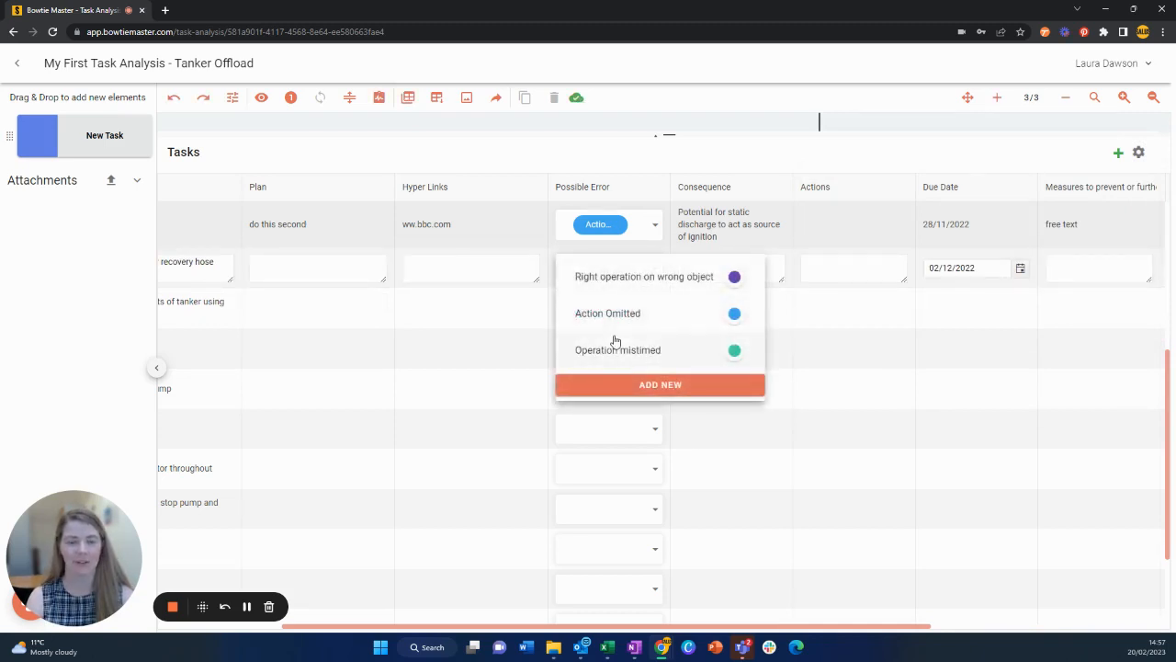
pyautogui.click(641, 386)
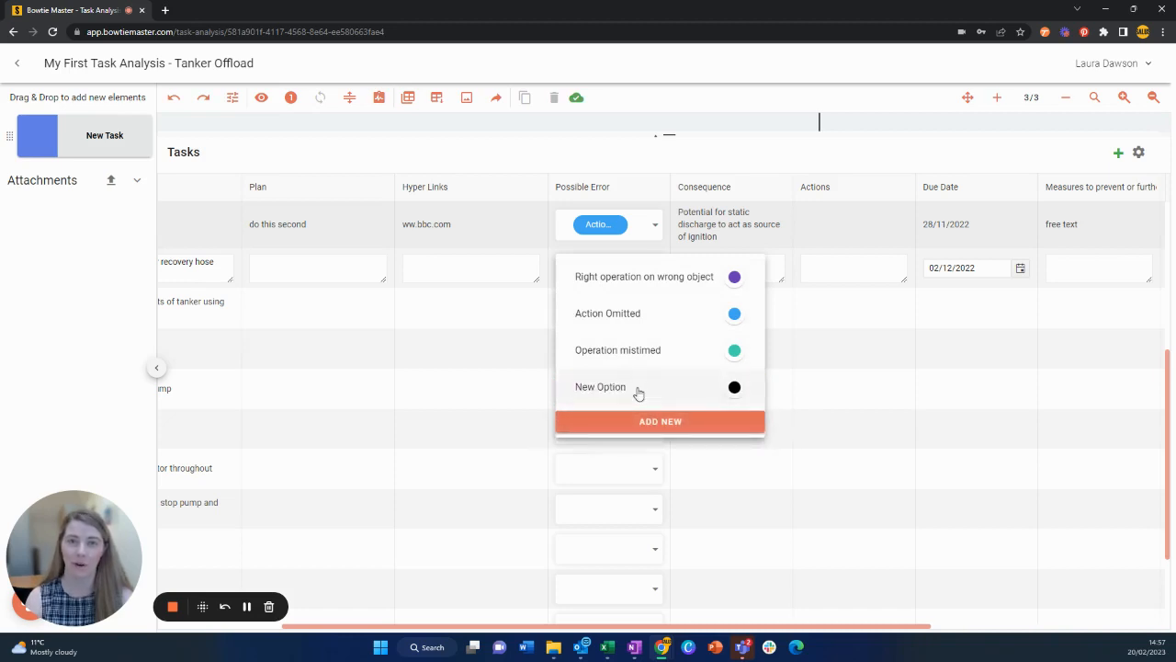
pyautogui.click(605, 391)
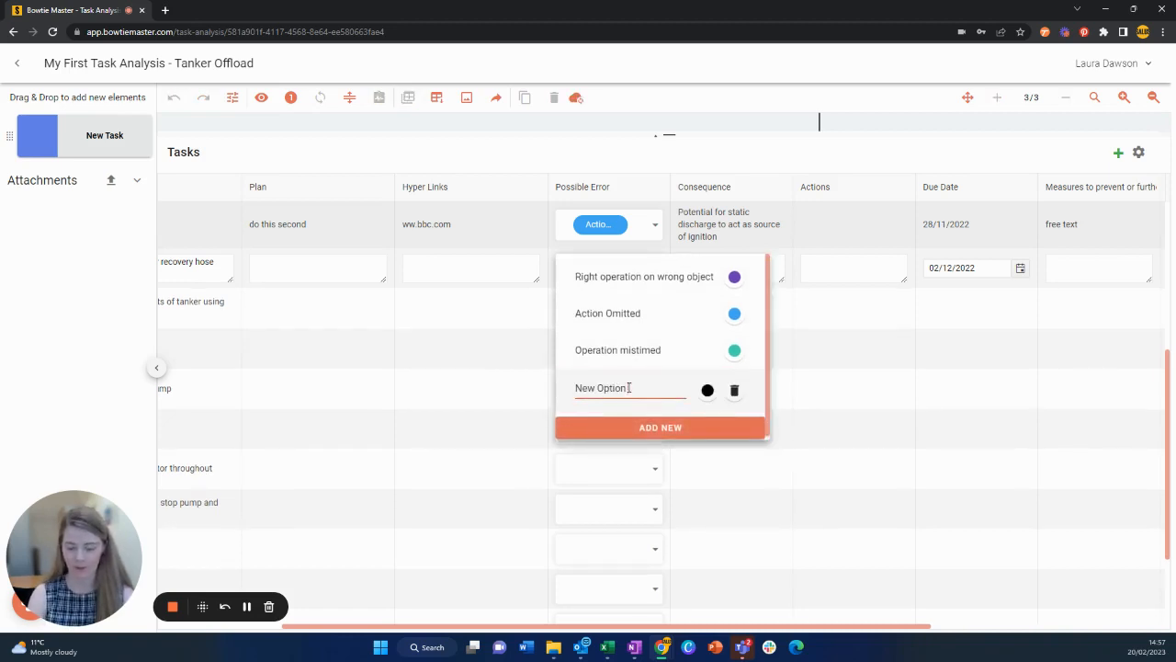
pyautogui.write('2')
pyautogui.click(705, 392)
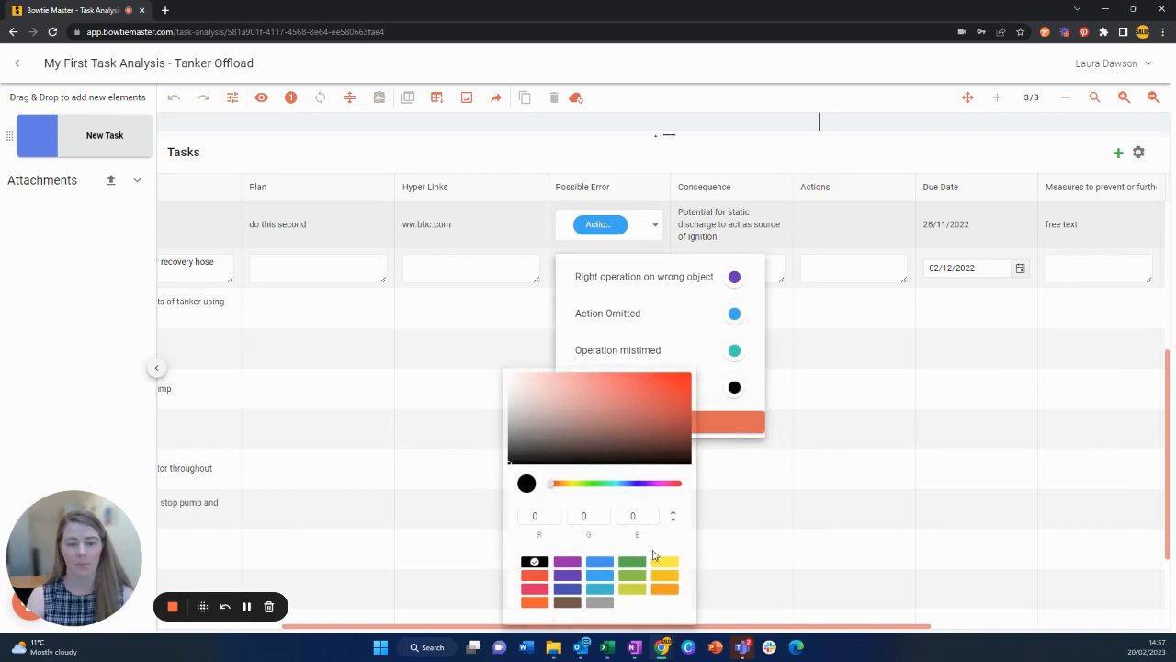
pyautogui.click(665, 561)
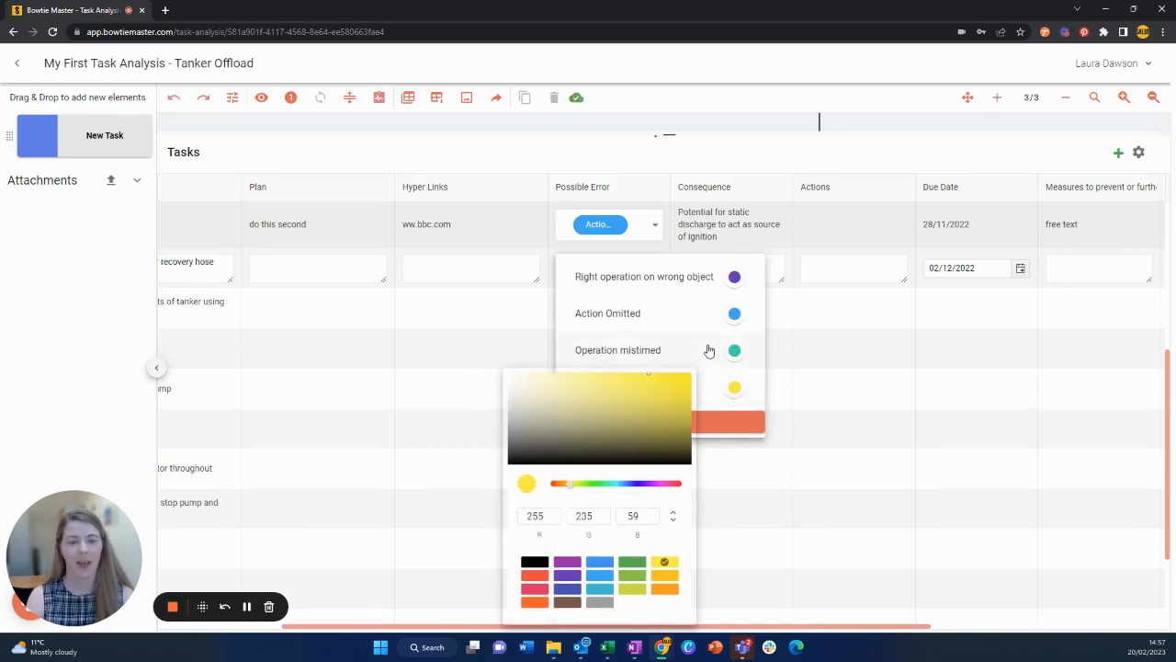
# Try New Option 2 as a possible error of the Connect vapour recovery hose task and clear it again, keeping Operation mistimed.
pyautogui.click(709, 350)
pyautogui.click(700, 398)
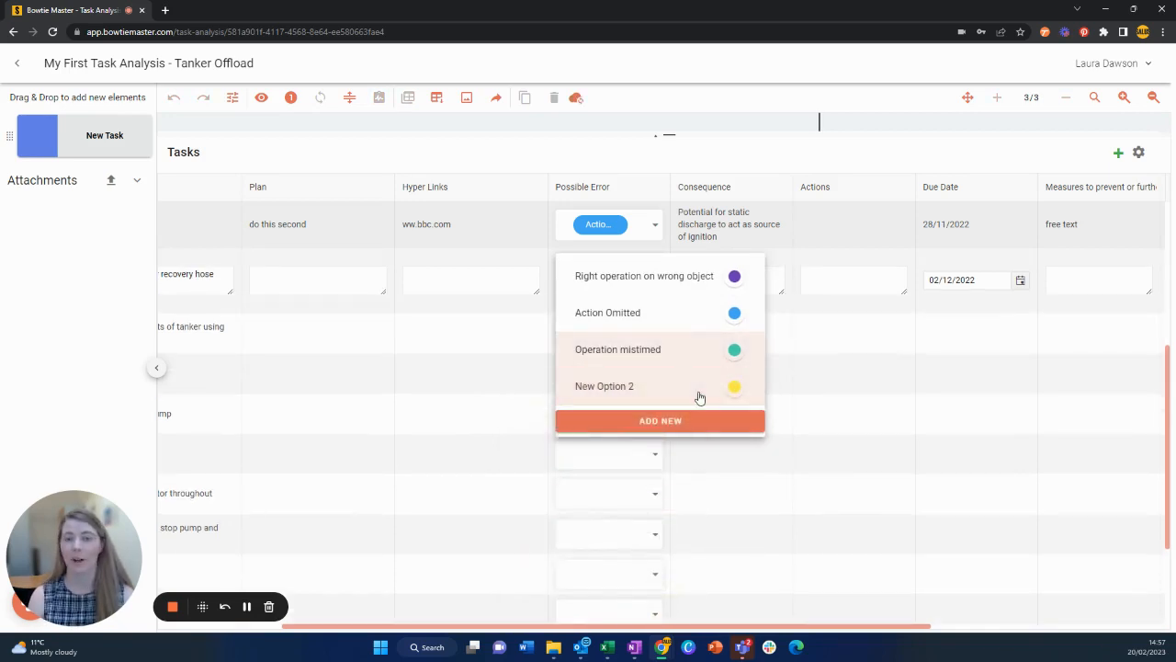
pyautogui.click(685, 389)
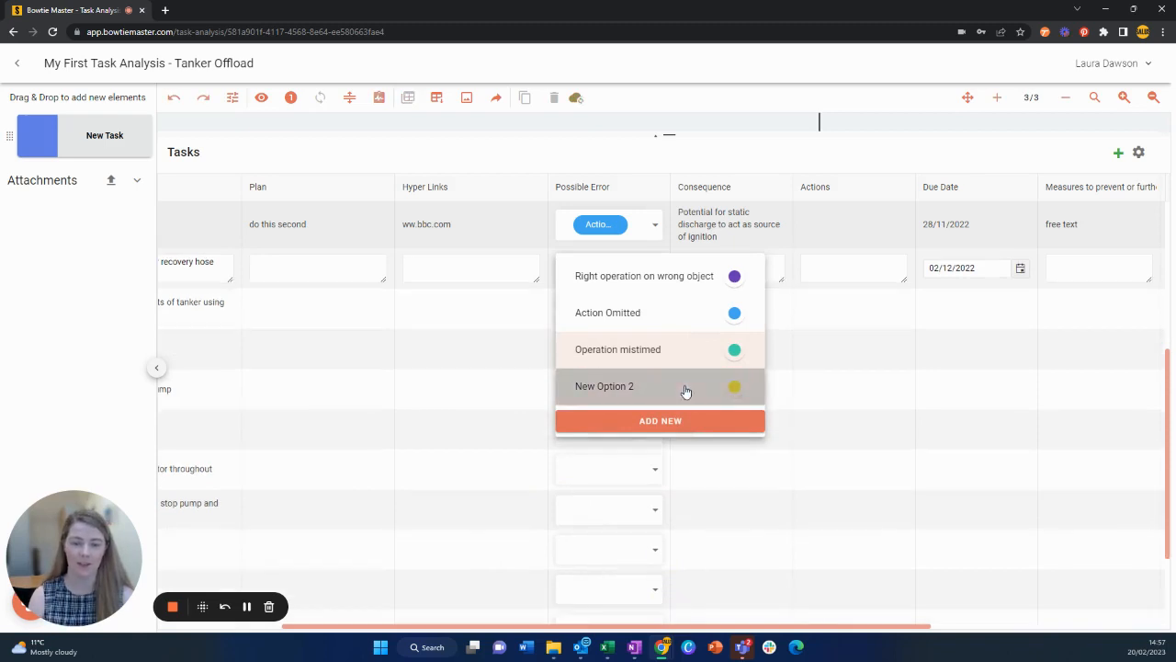
pyautogui.click(783, 347)
# View the due date calendar of the Open Valves task, and move the Possible Error column after Consequence.
pyautogui.click(1020, 349)
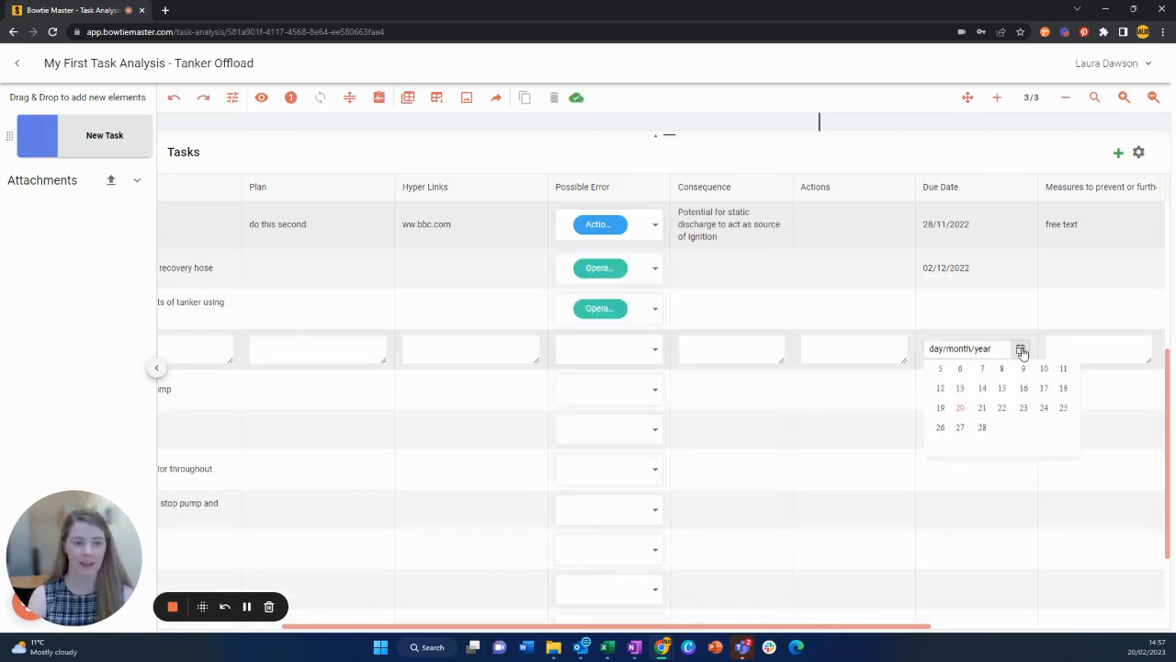
pyautogui.click(819, 352)
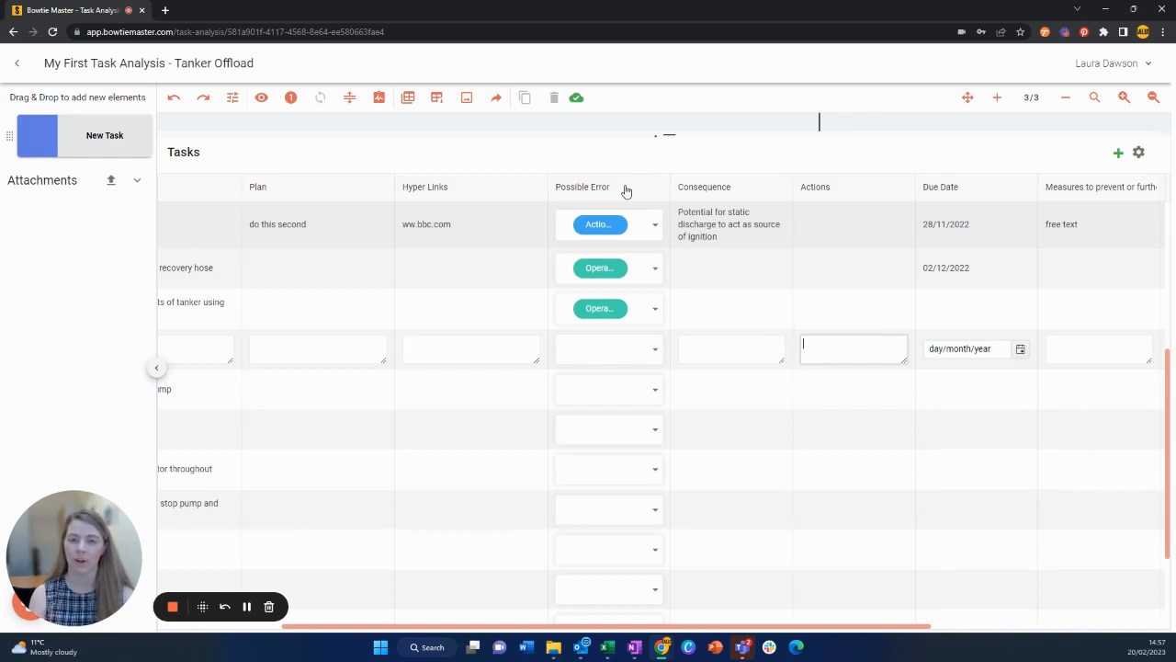
pyautogui.moveTo(625, 190); pyautogui.dragTo(797, 213)
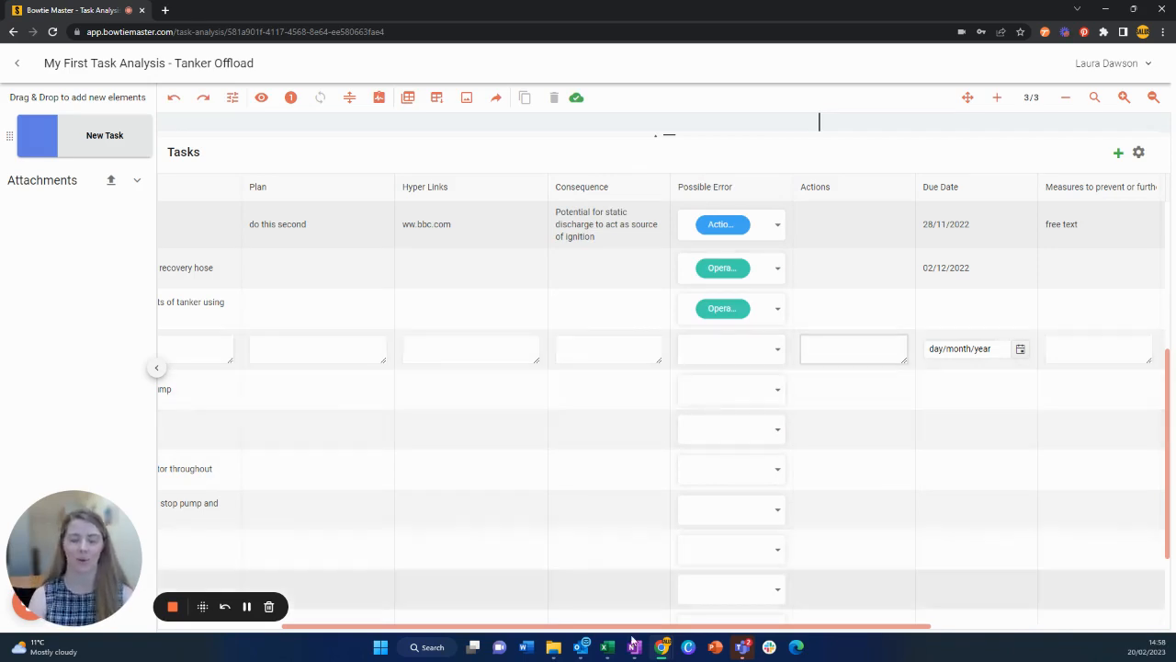
# Restore the split layout so the task diagram is shown above the Tasks table.
pyautogui.click(348, 100)
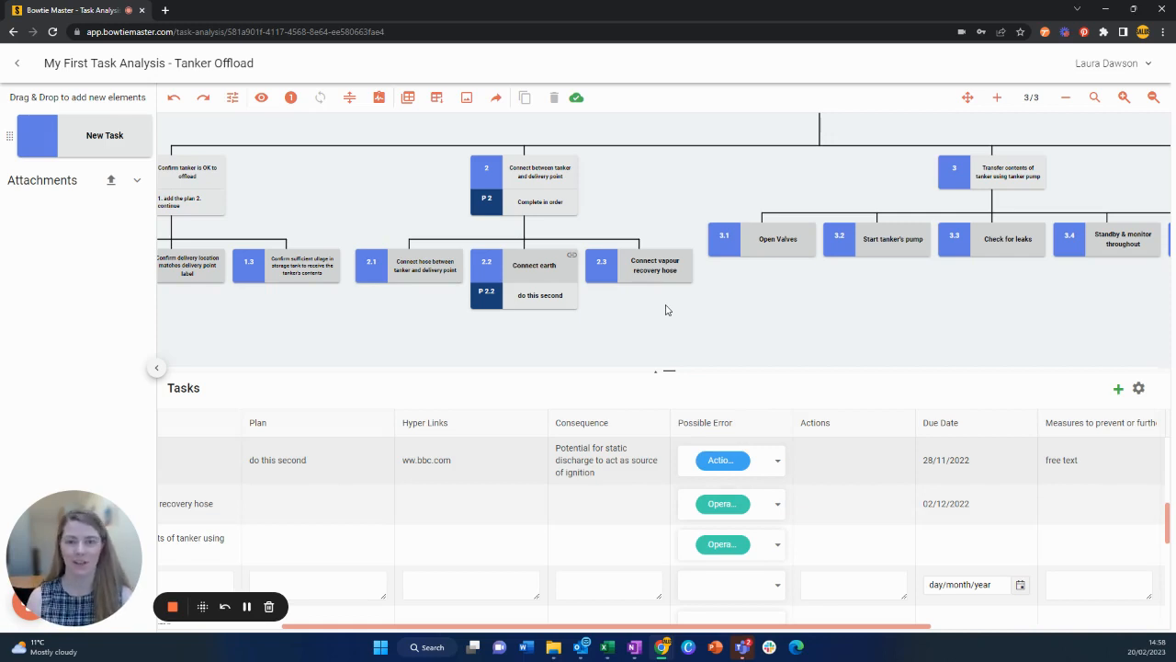
pyautogui.scroll(-2, 667, 301)
pyautogui.moveTo(730, 299); pyautogui.dragTo(655, 320)
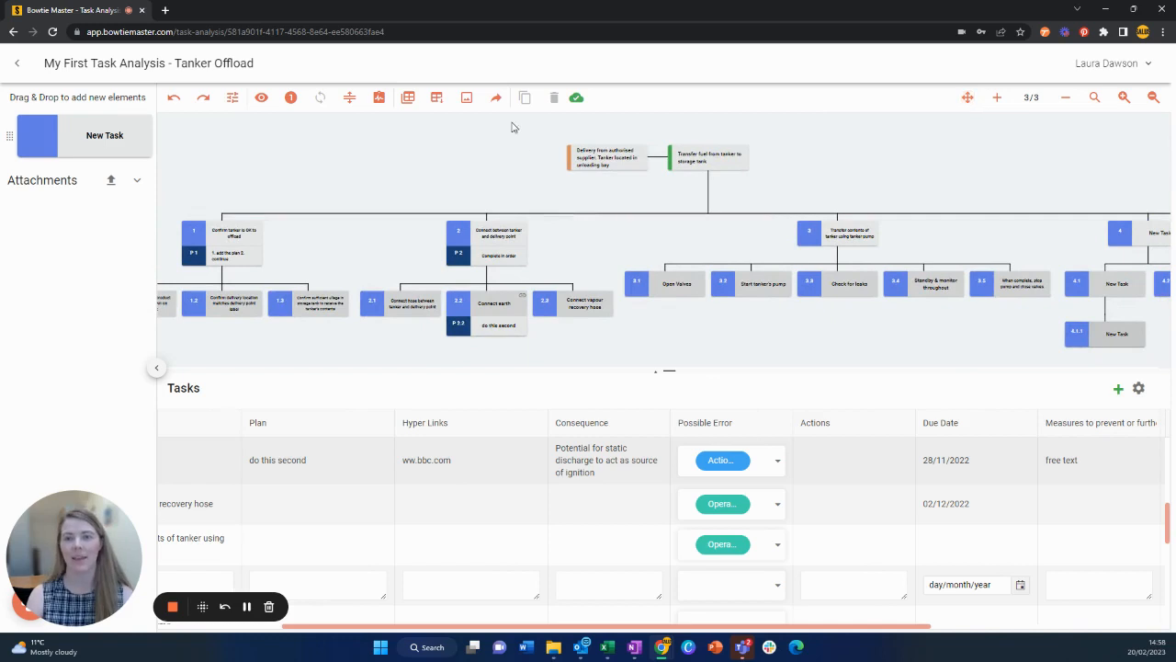
# Export the task analysis to Excel with the chart image and settings on separate sheets and all columns included.
pyautogui.click(437, 103)
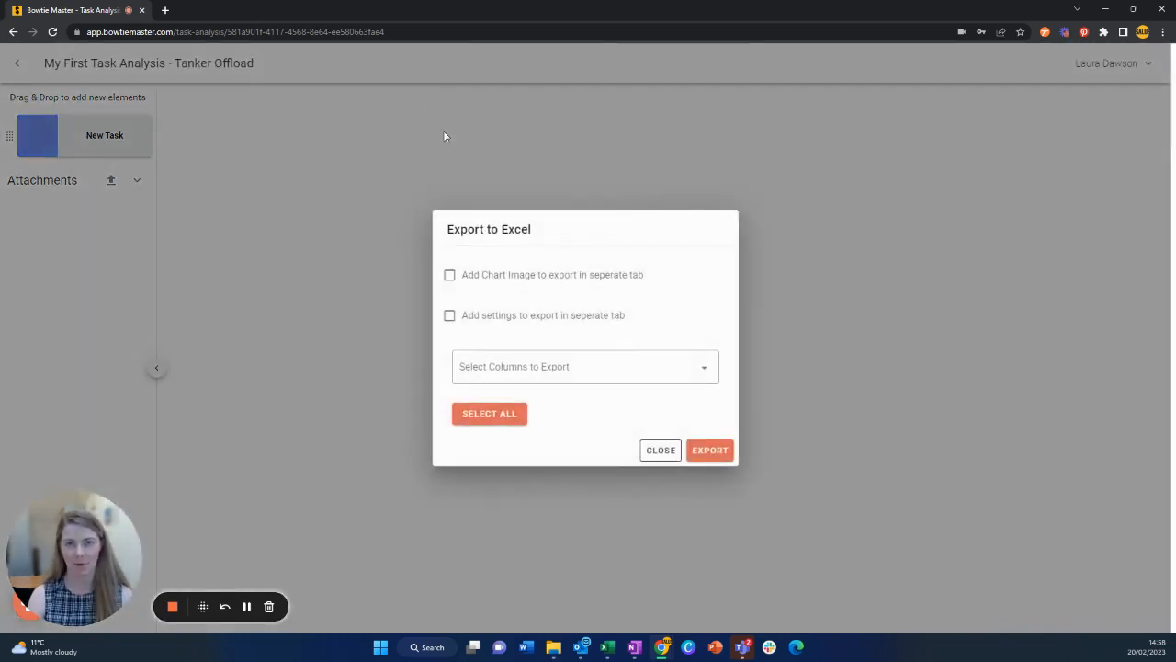
pyautogui.click(486, 278)
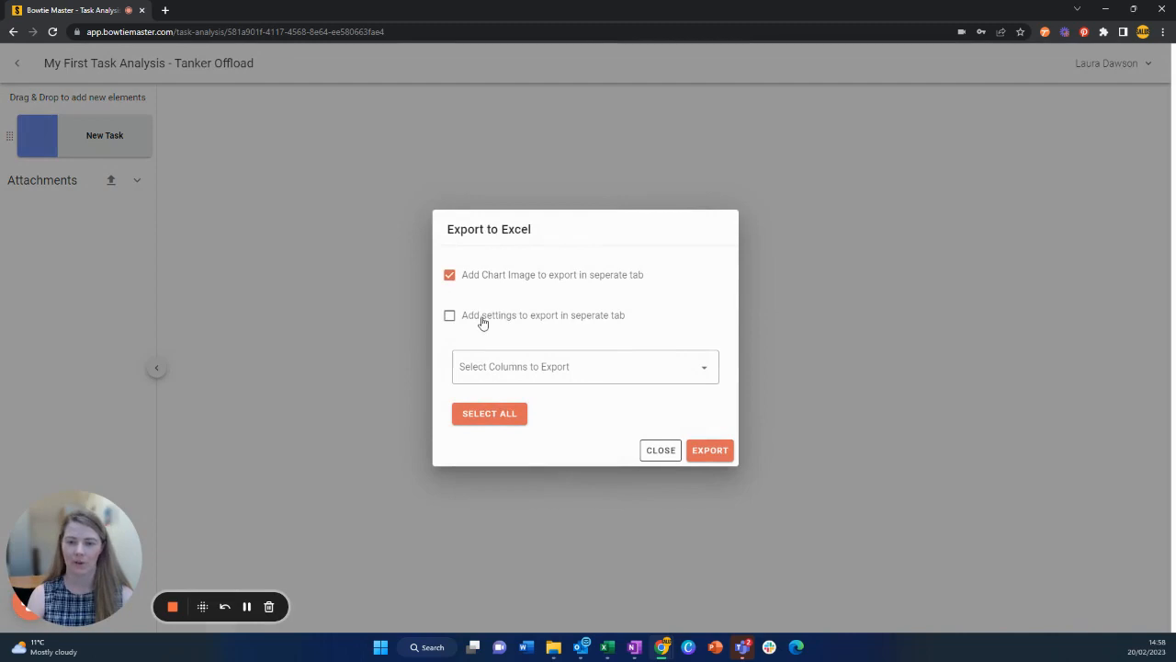
pyautogui.click(481, 321)
pyautogui.click(512, 367)
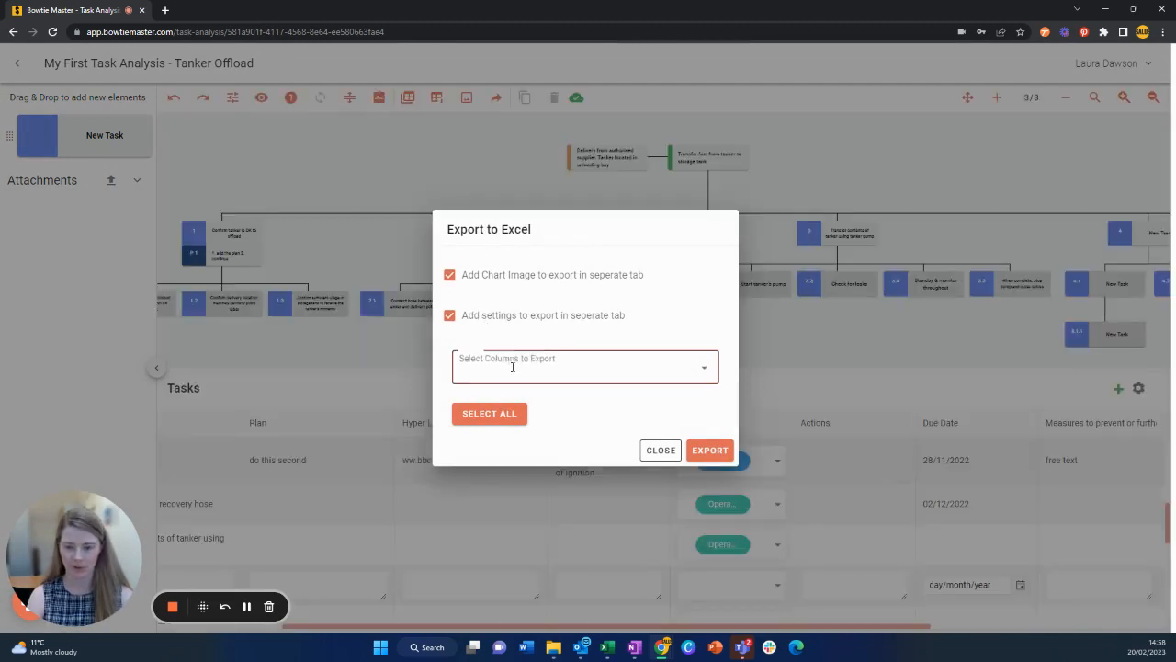
pyautogui.click(527, 406)
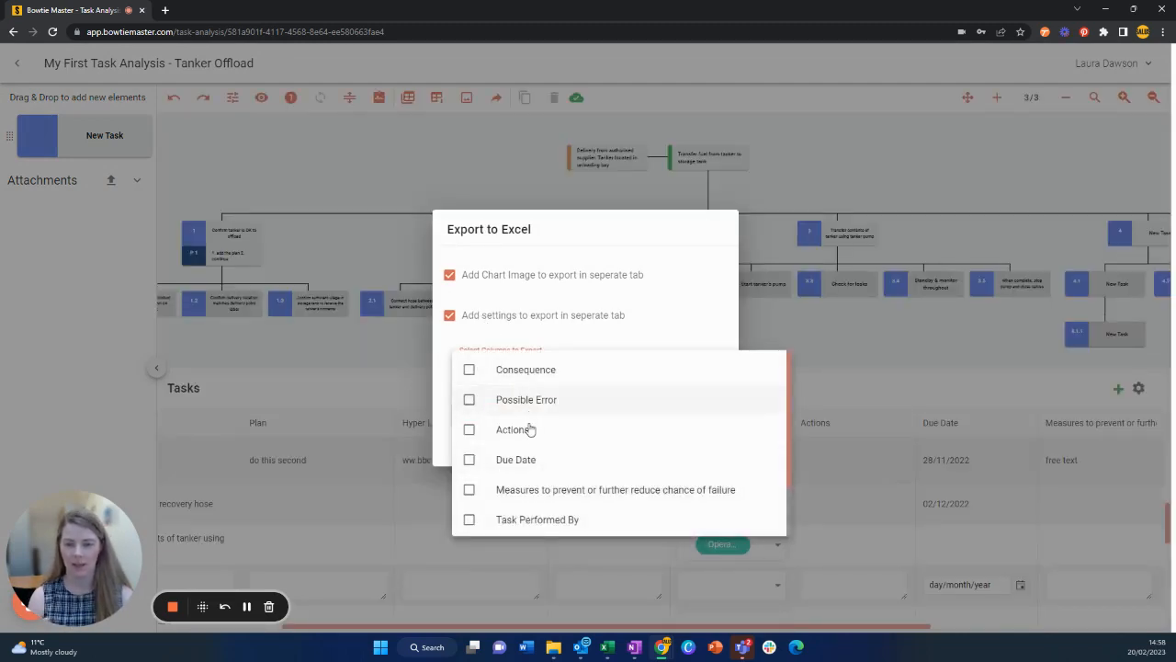
pyautogui.click(529, 432)
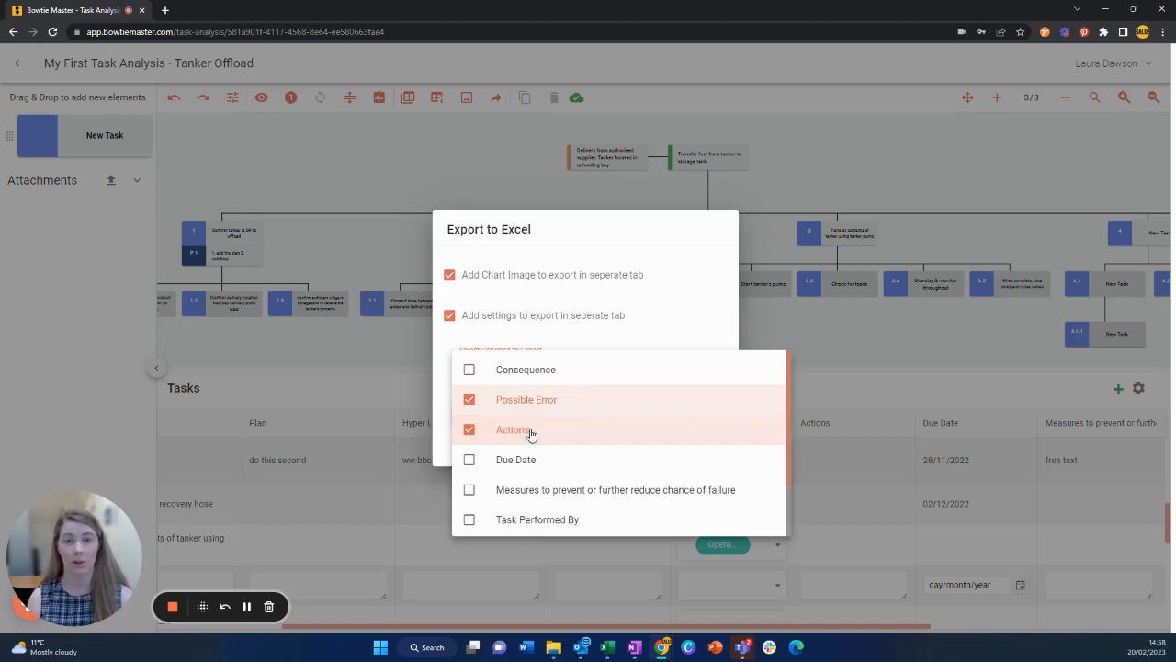
pyautogui.click(603, 339)
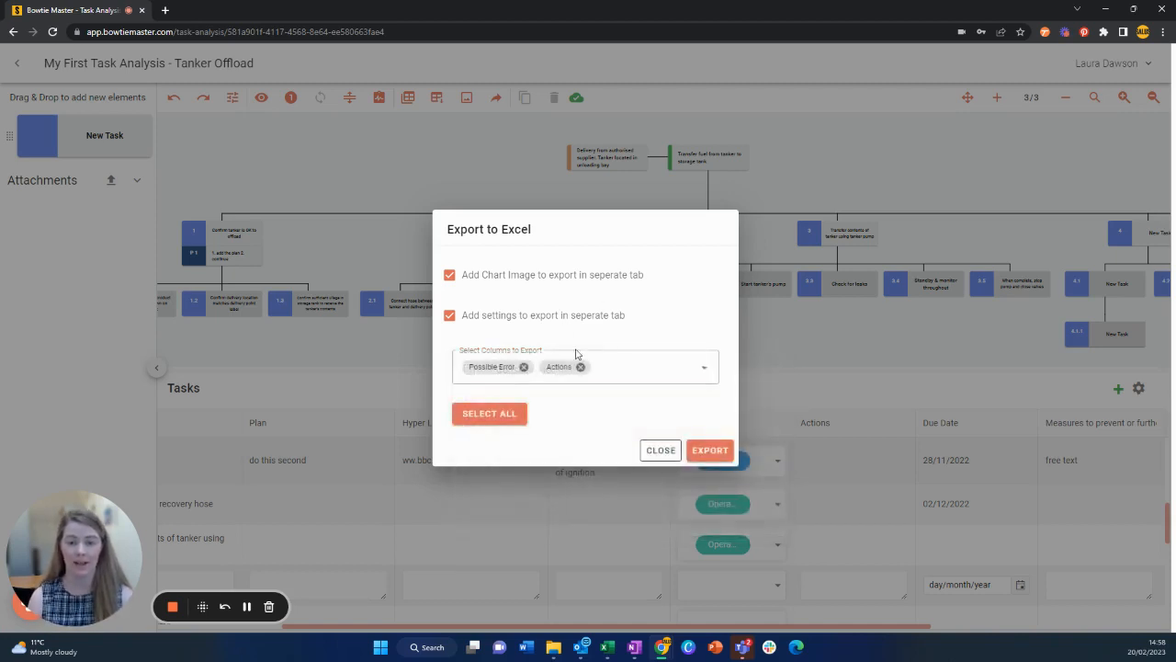
pyautogui.click(473, 418)
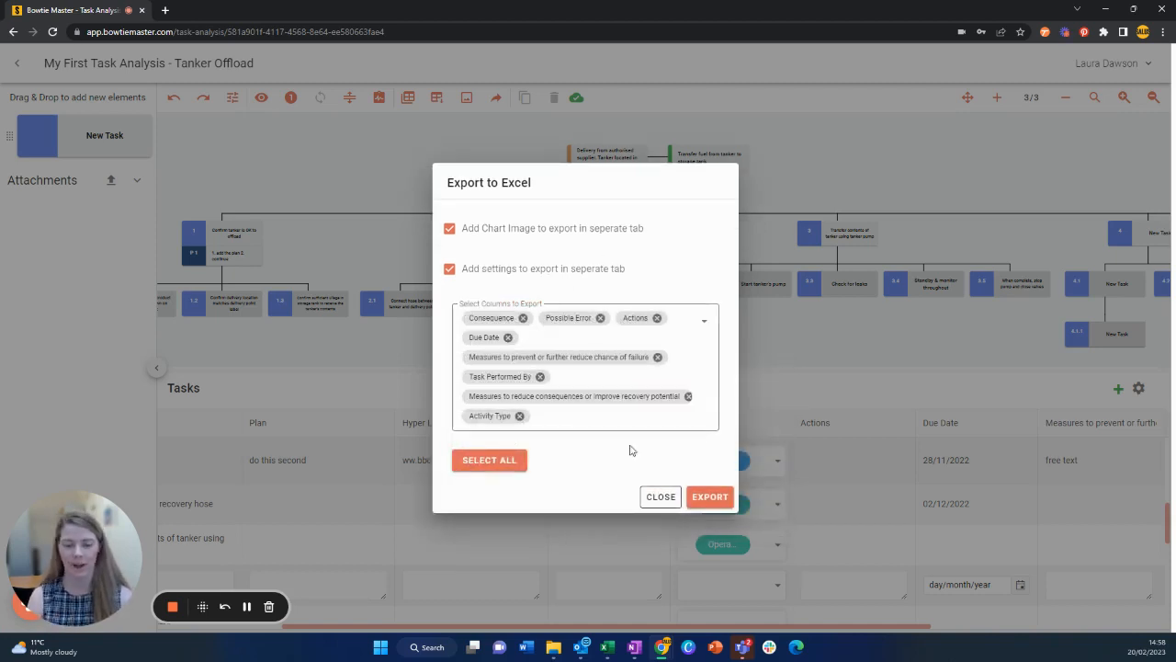
pyautogui.click(703, 505)
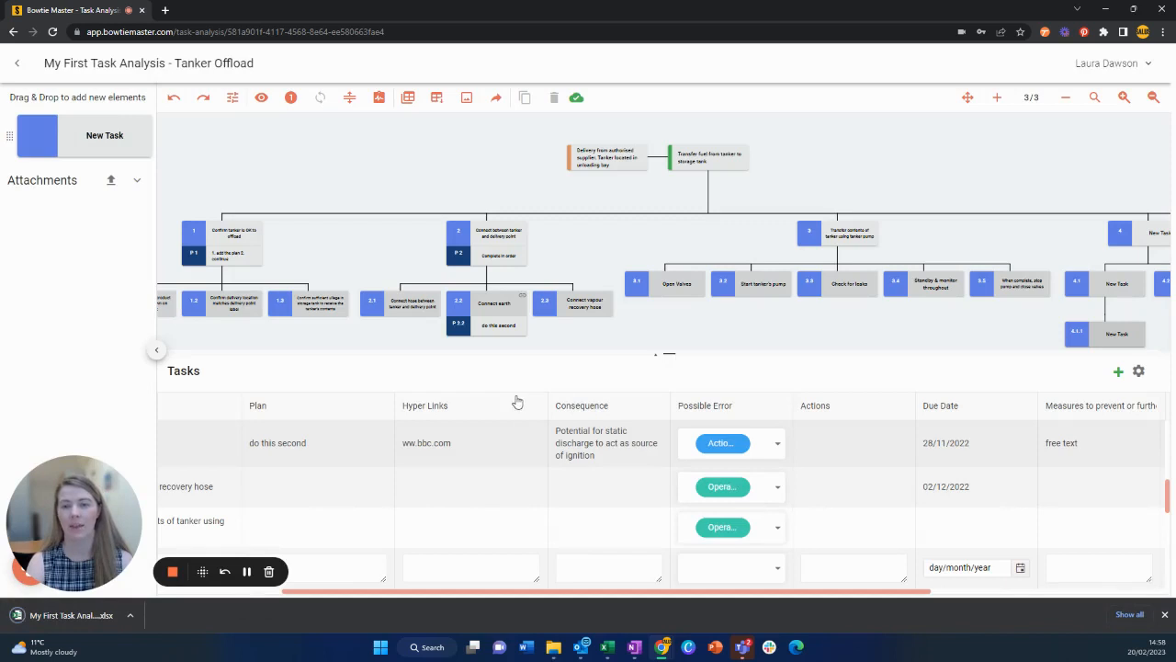
# Export the diagram as a PNG image, and copy its share link after updating the shared image.
pyautogui.click(466, 98)
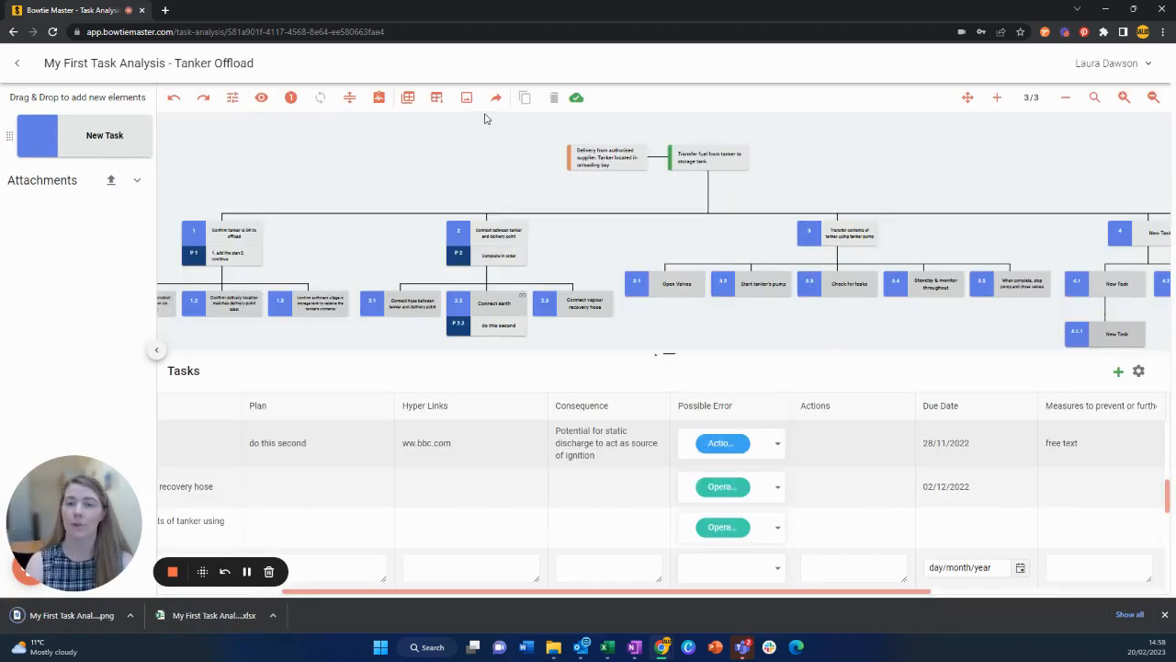
pyautogui.click(492, 99)
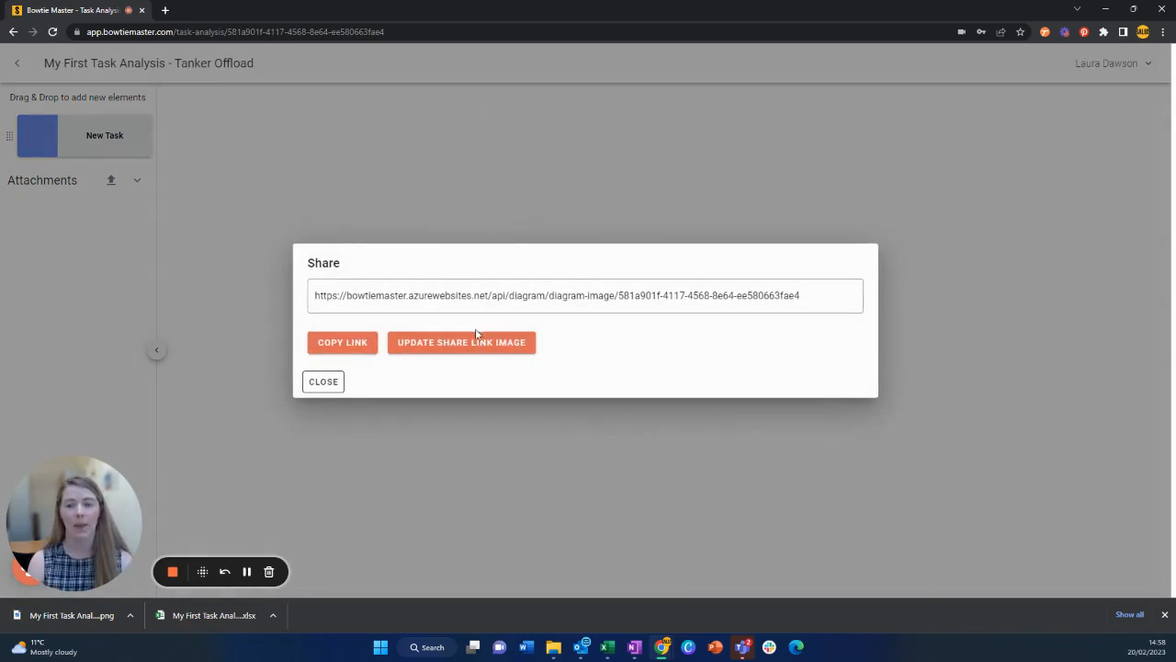
pyautogui.click(476, 345)
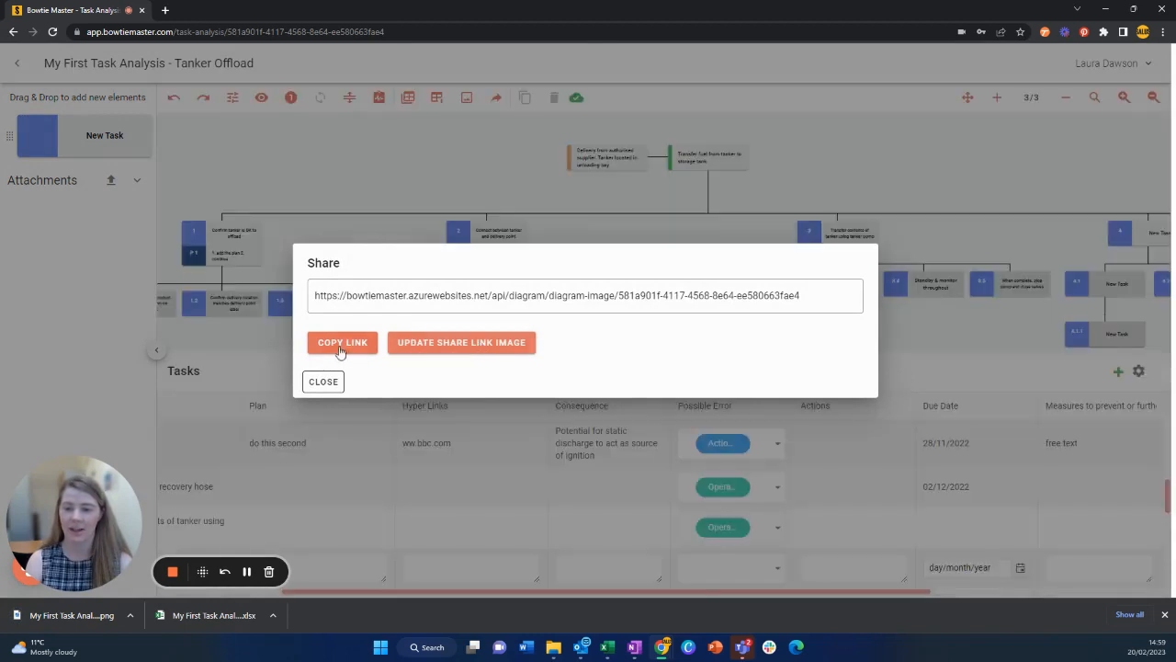
pyautogui.click(339, 343)
pyautogui.click(326, 381)
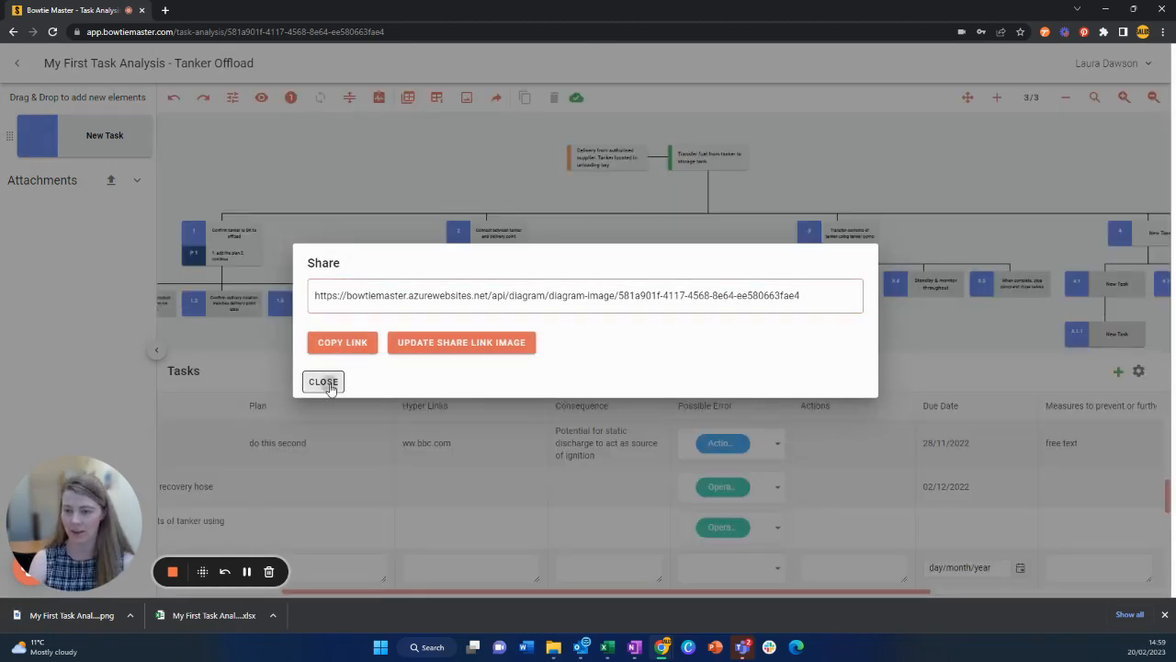
# Open the copied share link in a new browser tab to view the shared diagram image.
pyautogui.click(171, 11)
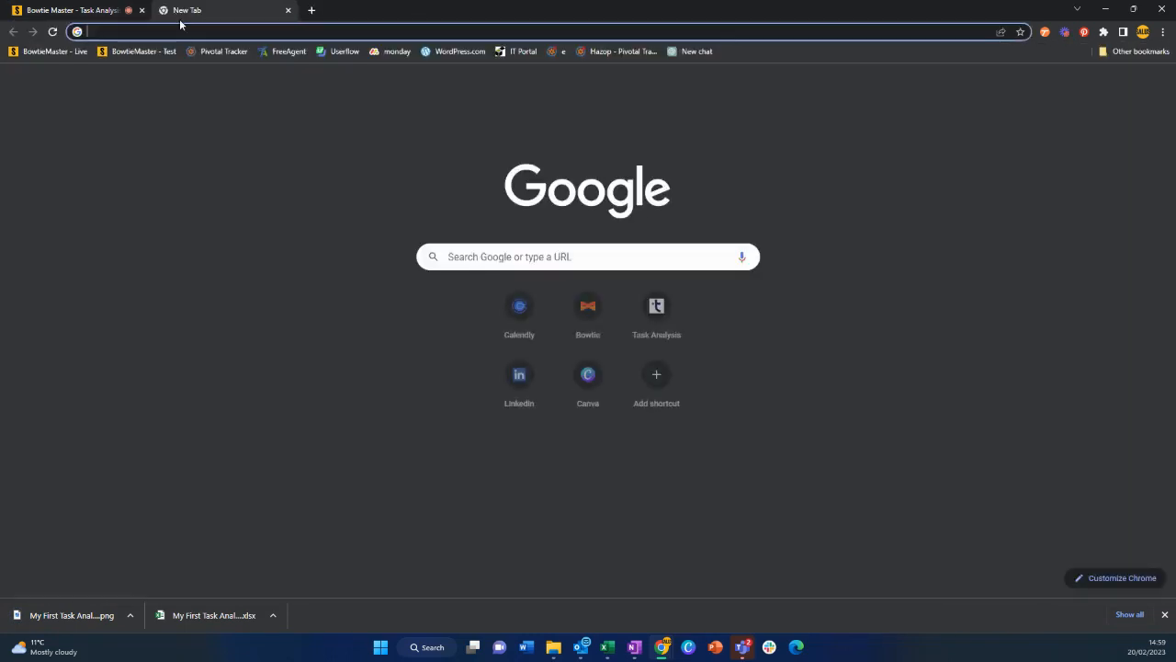
pyautogui.hotkey('ctrl', 'v')
pyautogui.press('Return')
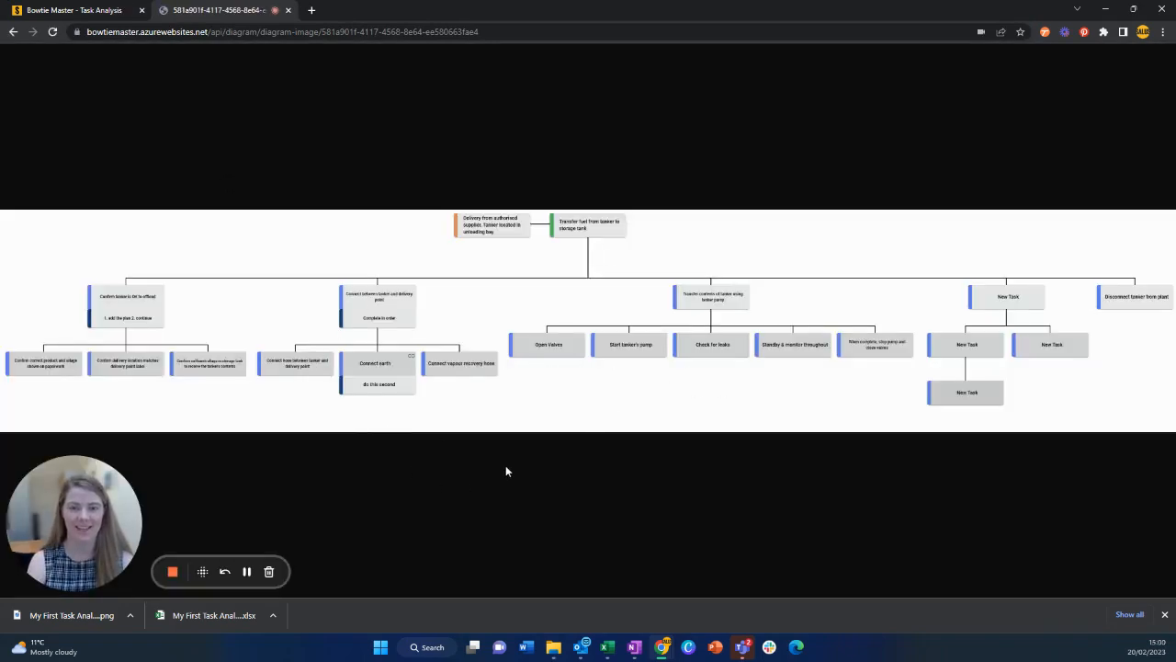
# Return to the task analysis and locate the Check for leaks task in the Tasks table from its diagram element.
pyautogui.click(85, 9)
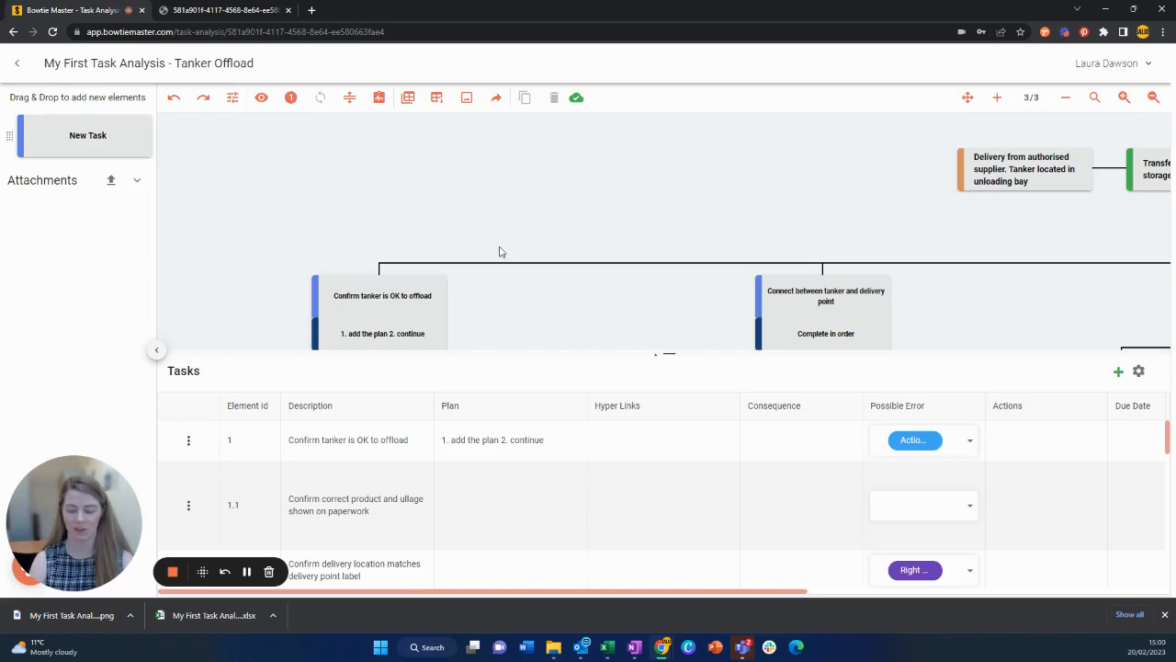
pyautogui.scroll(-3, 582, 295)
pyautogui.press('space')
pyautogui.moveTo(713, 307); pyautogui.dragTo(609, 297)
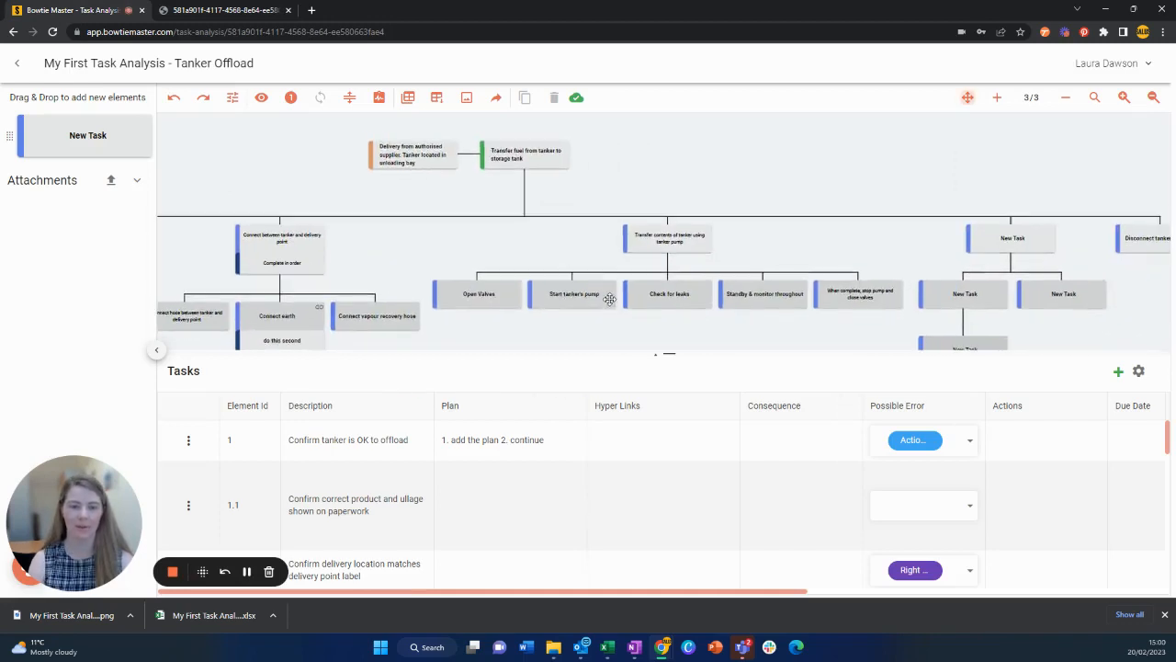
pyautogui.scroll(-6, 924, 412)
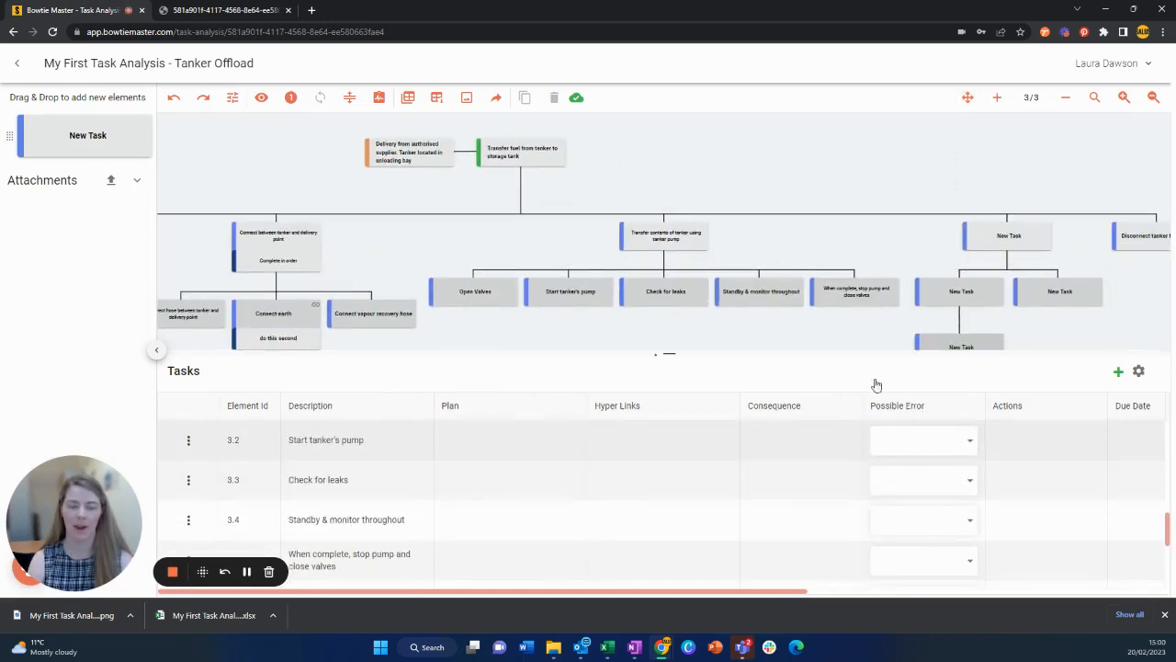
pyautogui.click(679, 289)
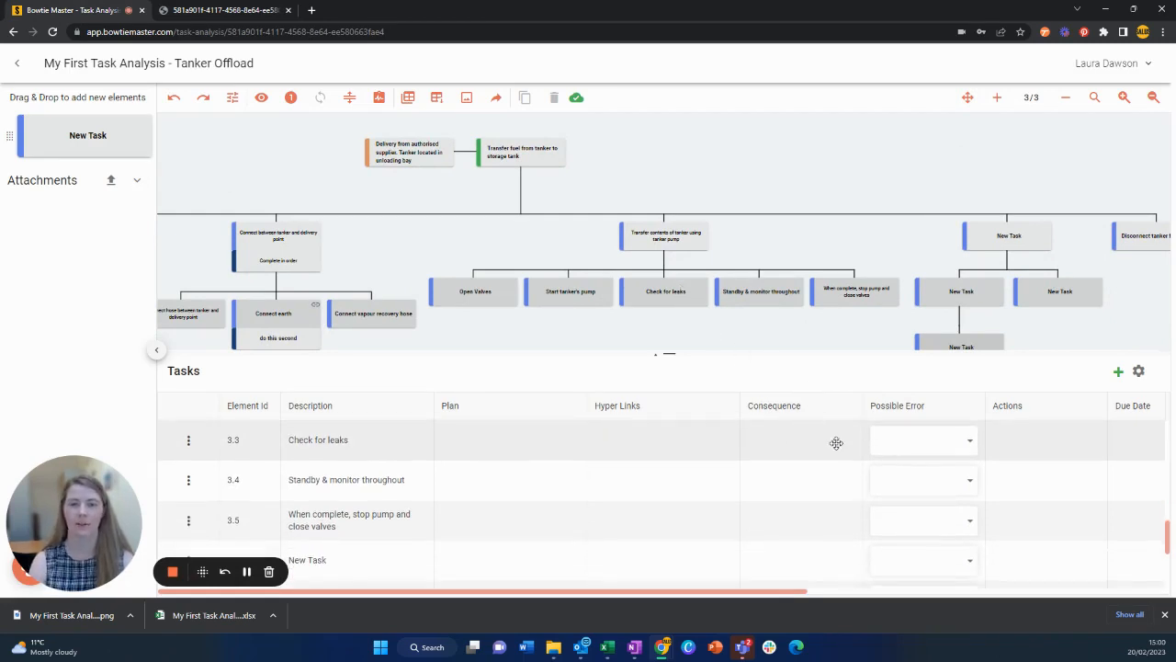
# Run a metadata analysis on Possible Error to colour the tasks in the diagram.
pyautogui.click(380, 97)
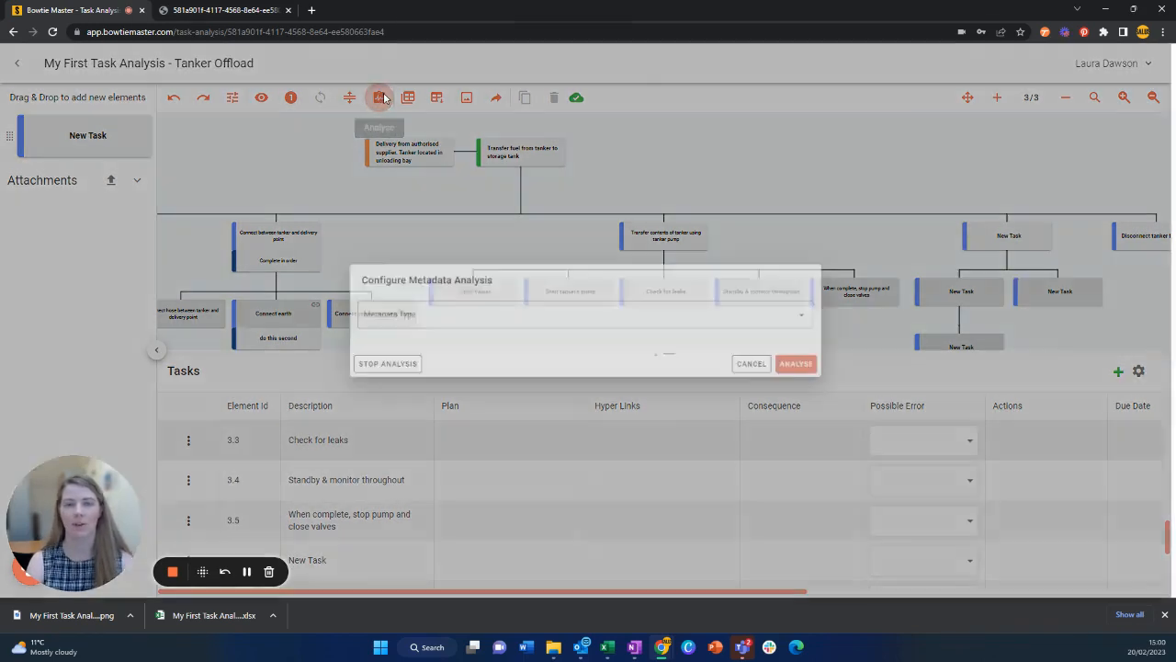
pyautogui.click(380, 317)
pyautogui.click(381, 320)
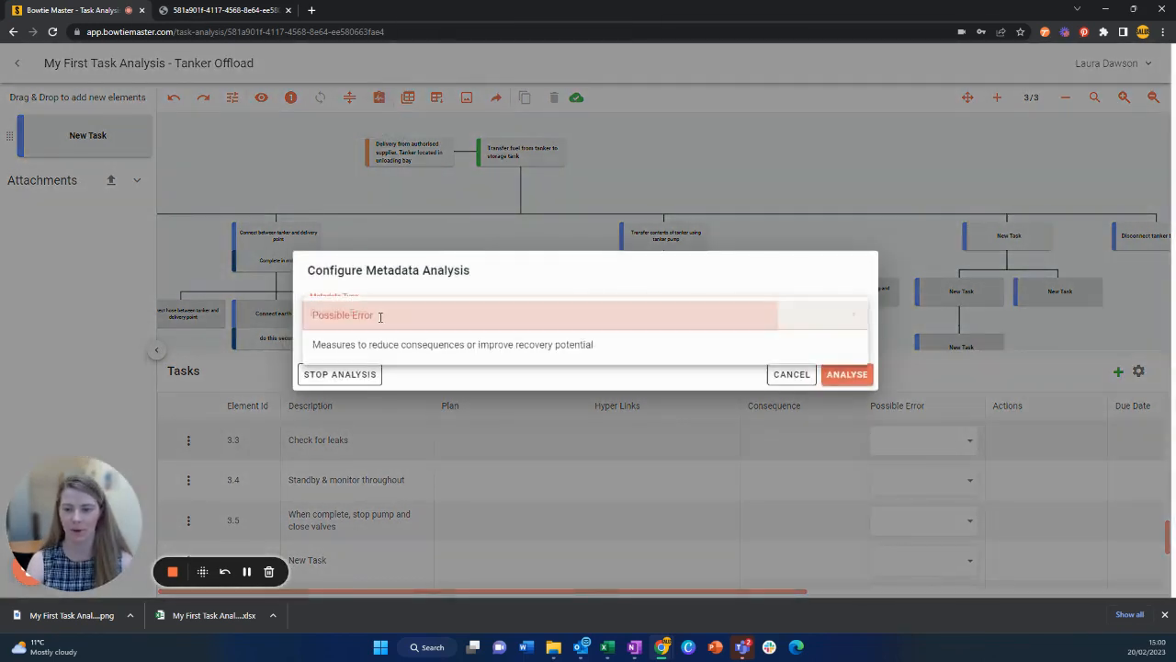
pyautogui.click(833, 374)
pyautogui.scroll(-3, 588, 290)
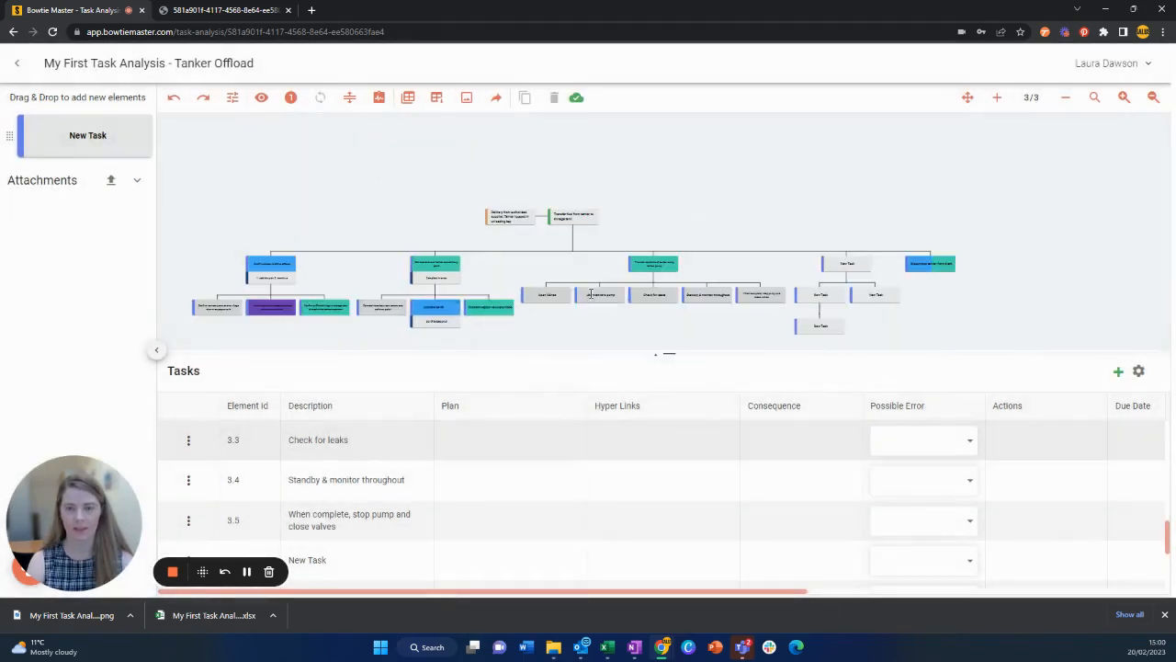
pyautogui.moveTo(480, 275); pyautogui.dragTo(647, 255)
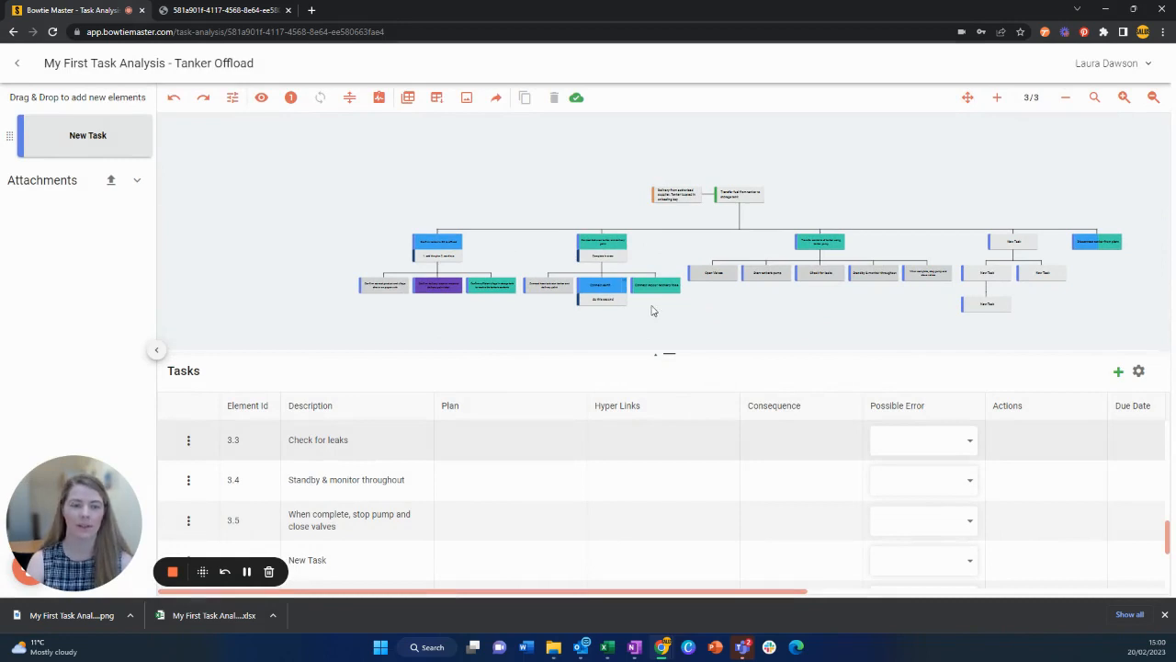
# Examine the Possible Error choices of the Check for leaks task without selecting one.
pyautogui.click(946, 441)
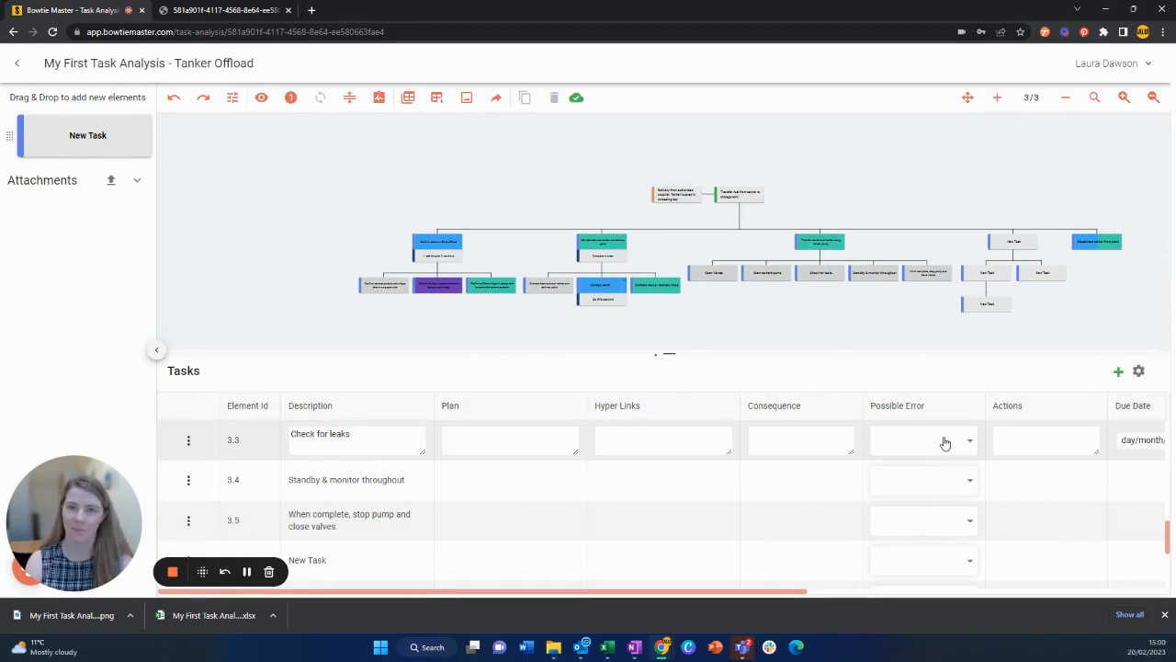
pyautogui.click(945, 447)
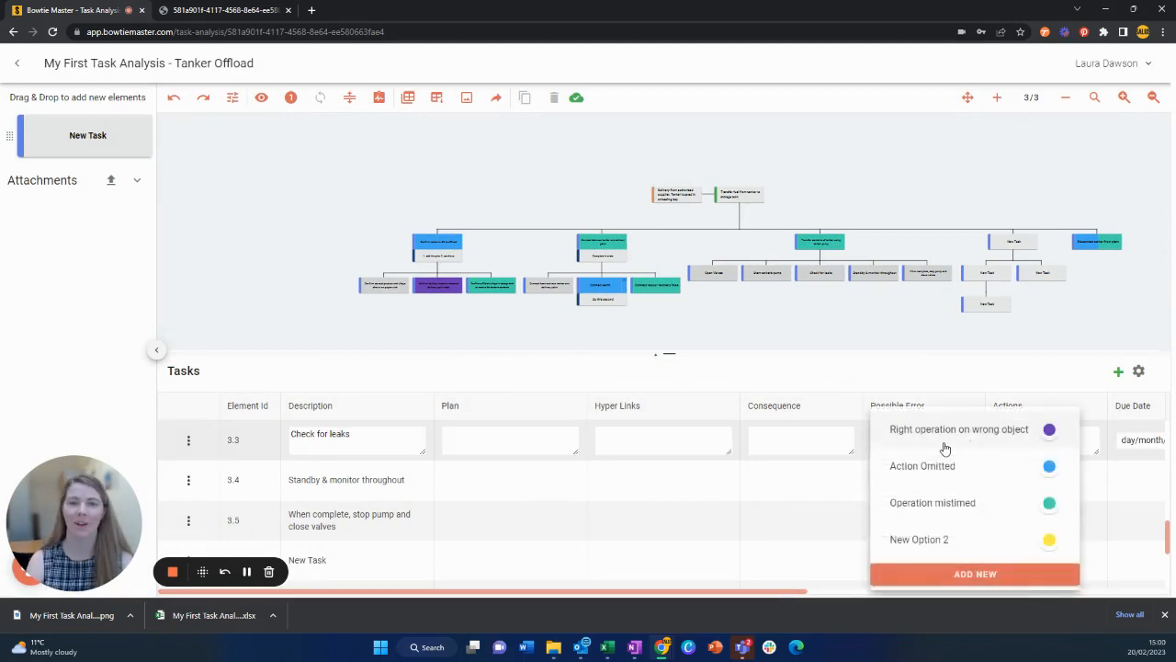
pyautogui.click(813, 443)
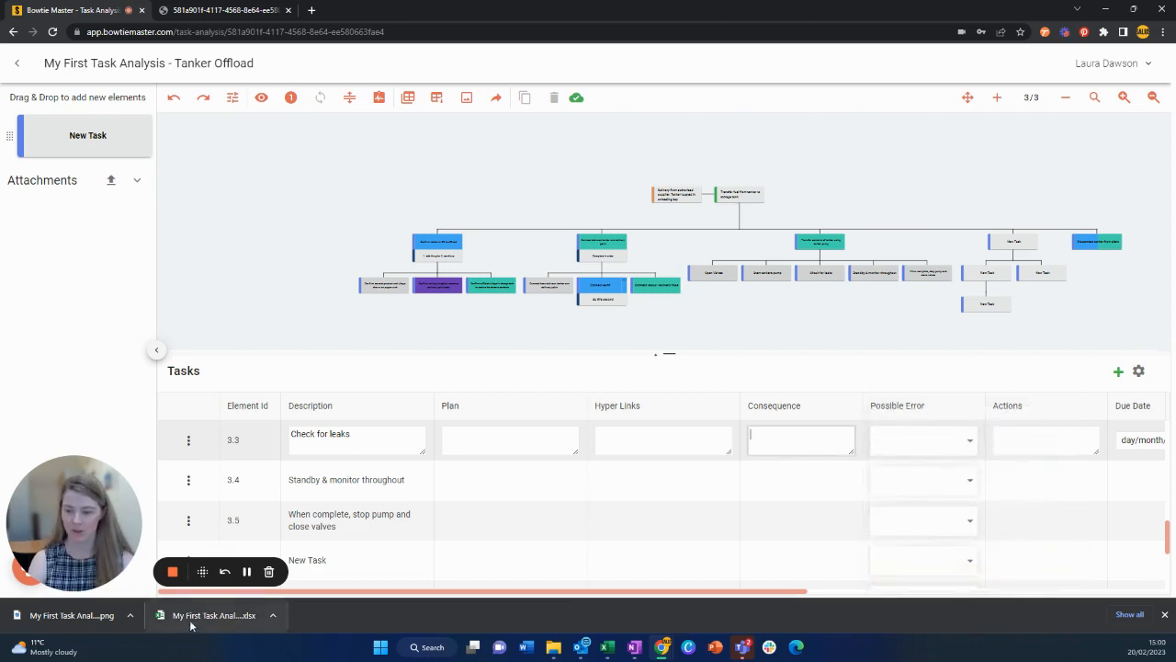
# View the exported PNG diagram and close it, then open the exported Excel workbook.
pyautogui.click(107, 616)
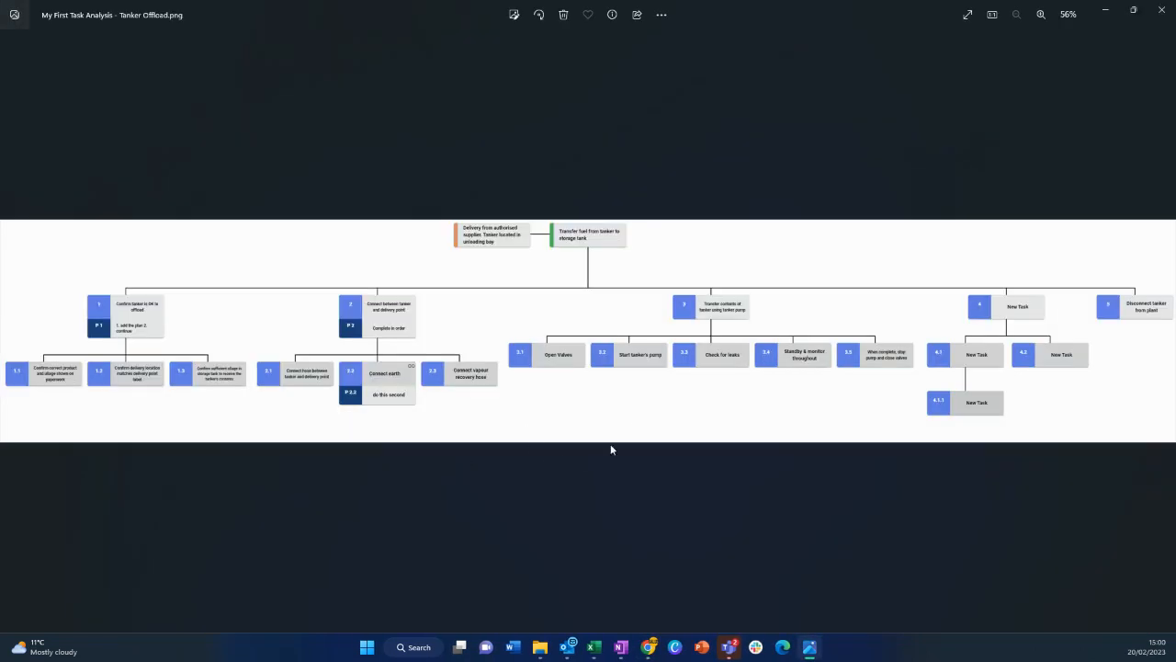
pyautogui.click(1161, 9)
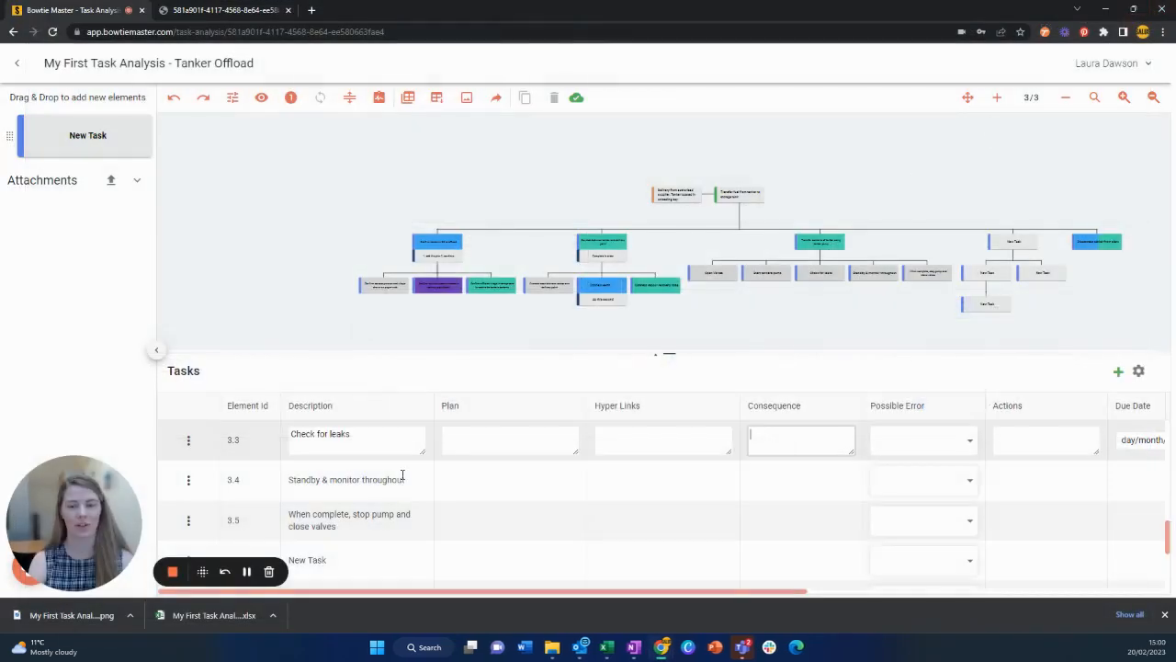
pyautogui.click(179, 618)
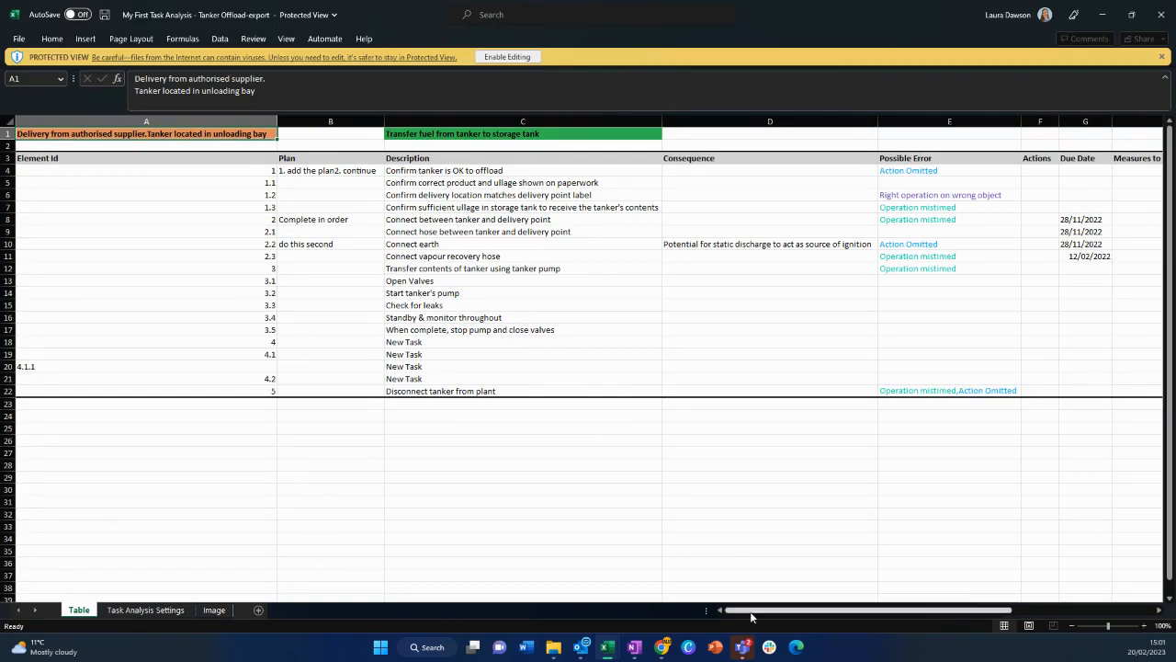
# Review the Possible Error column of the exported workbook's Table sheet, and examine its Task Analysis Settings and Image sheets.
pyautogui.moveTo(749, 611); pyautogui.dragTo(868, 611)
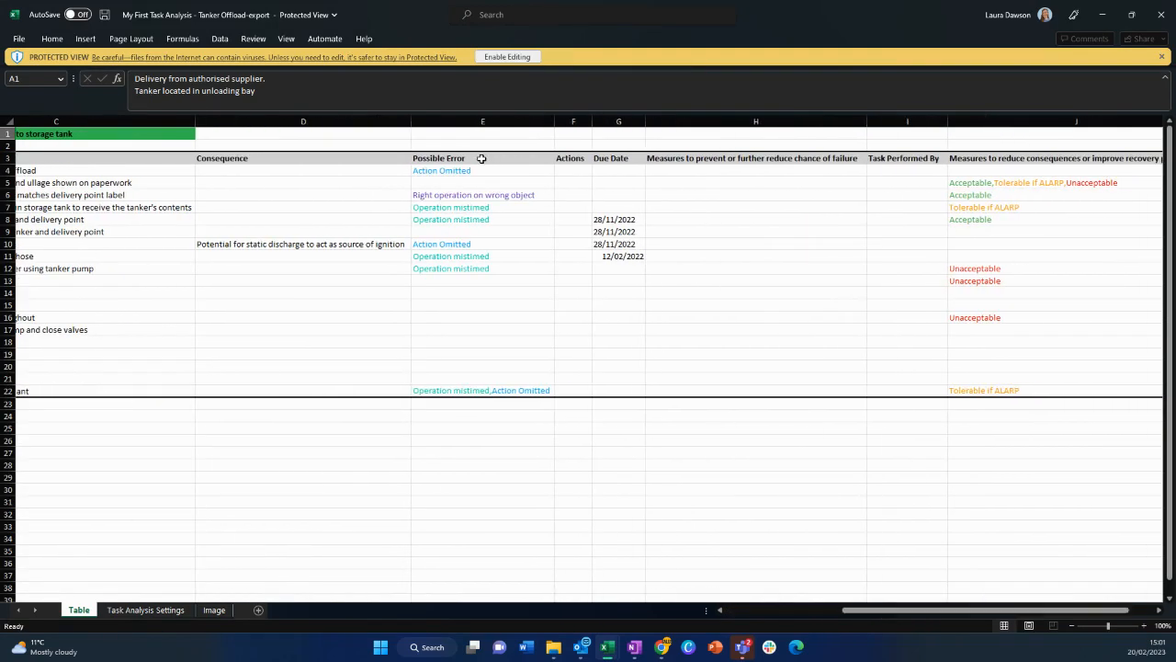
pyautogui.moveTo(481, 158); pyautogui.dragTo(506, 390)
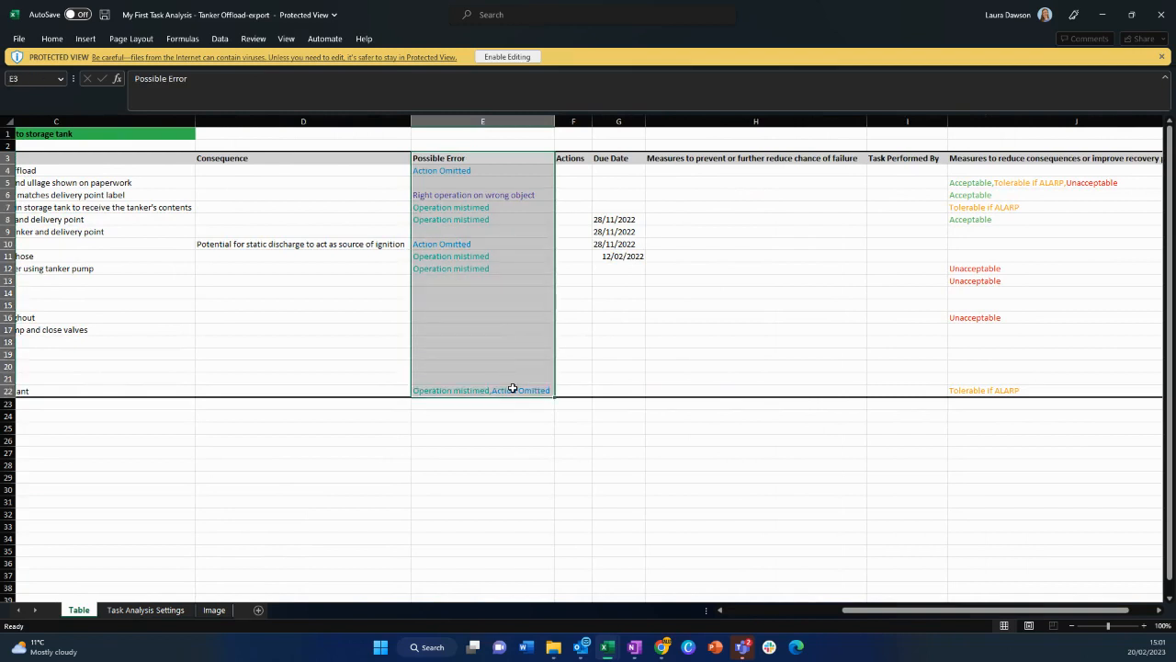
pyautogui.click(504, 241)
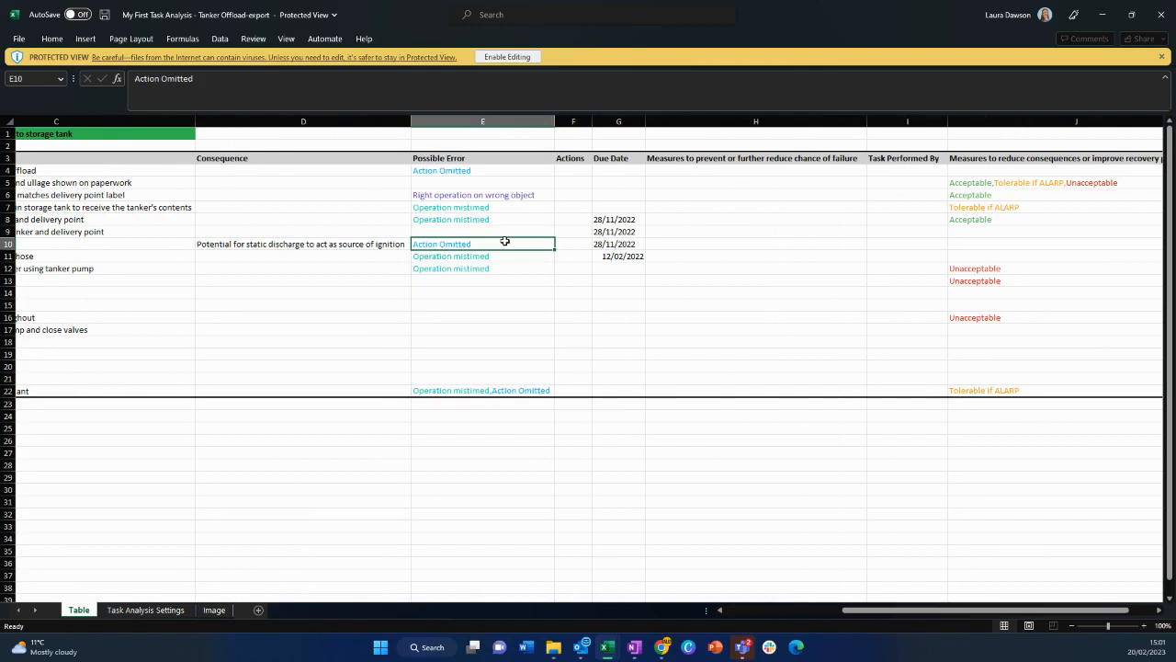
pyautogui.click(169, 611)
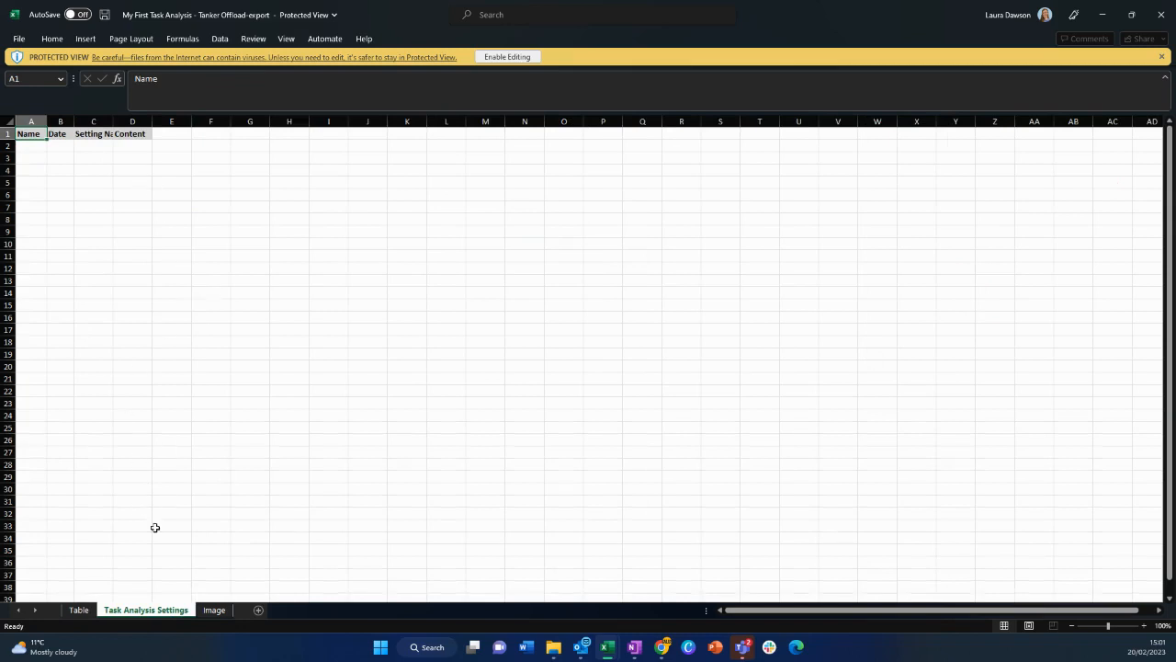
pyautogui.click(209, 611)
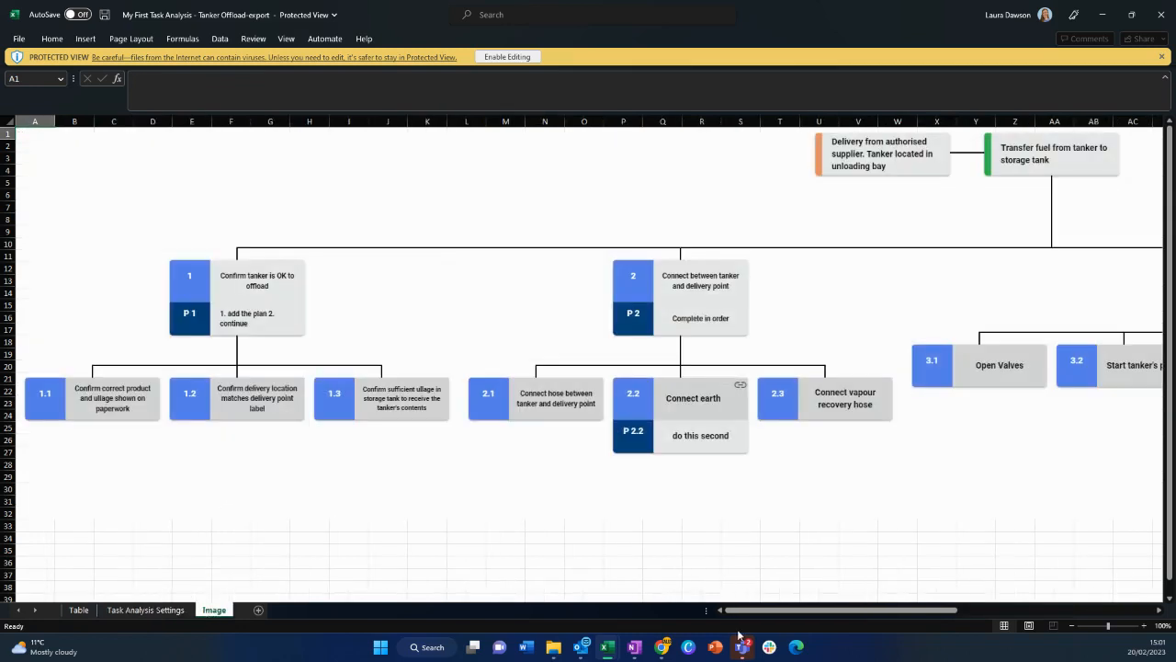
pyautogui.moveTo(737, 614); pyautogui.dragTo(836, 616)
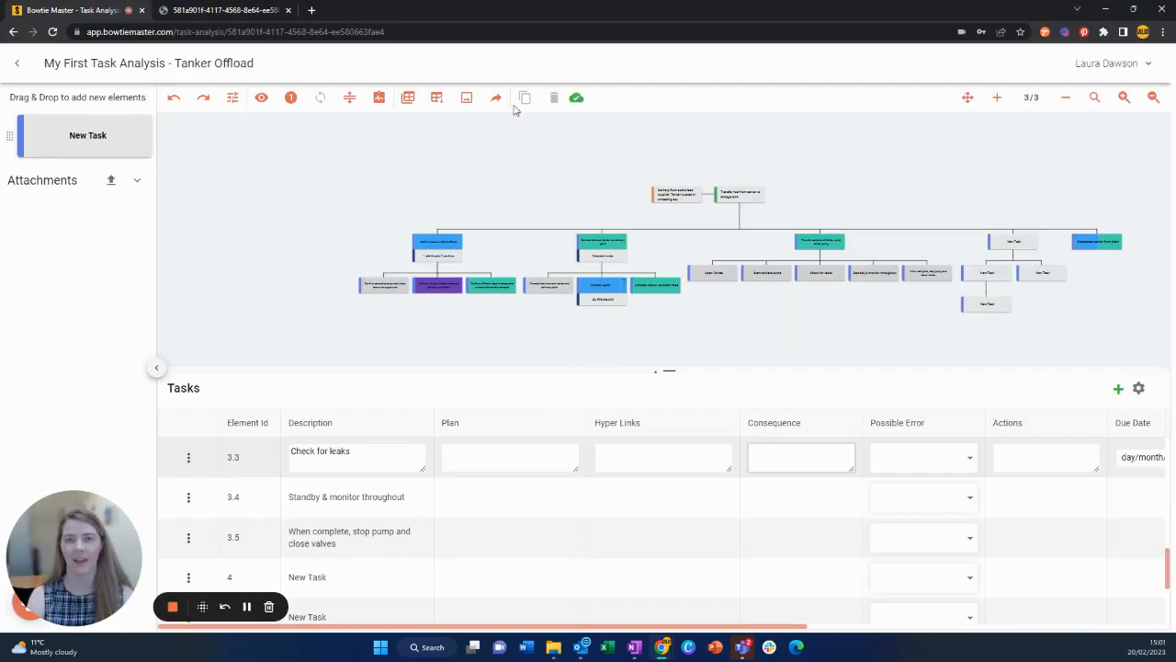
# Return to the task analysis in Bowtie Master, duplicate the Connect between tanker and delivery point task with its subtasks, and delete the copy.
pyautogui.scroll(2, 617, 248)
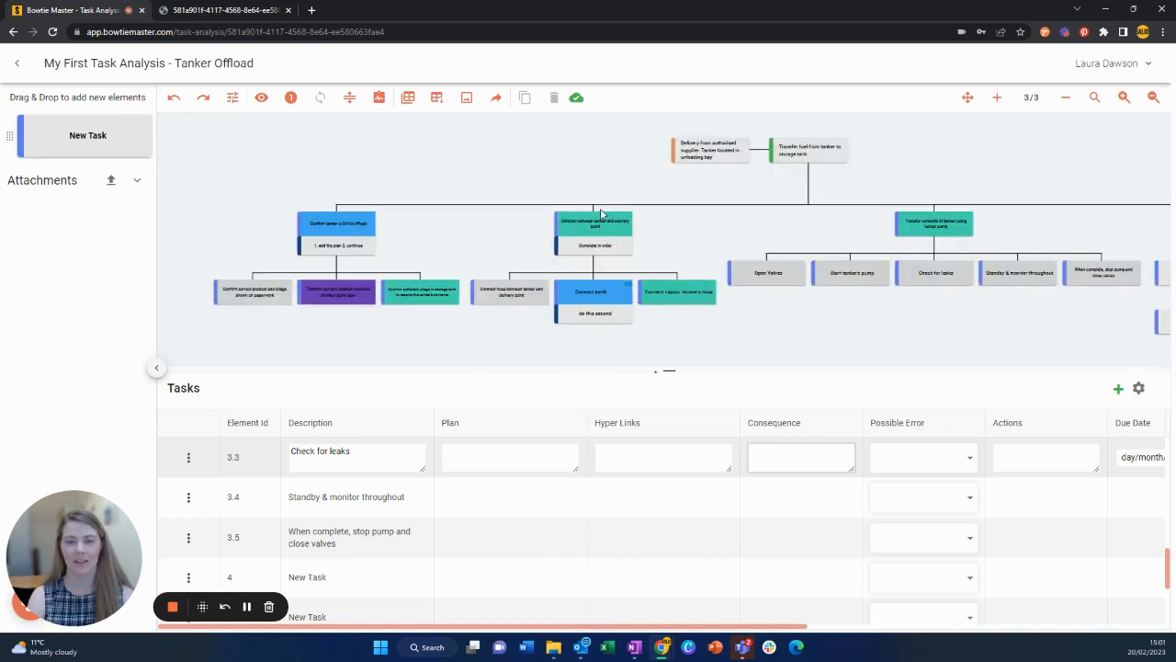
pyautogui.click(602, 226)
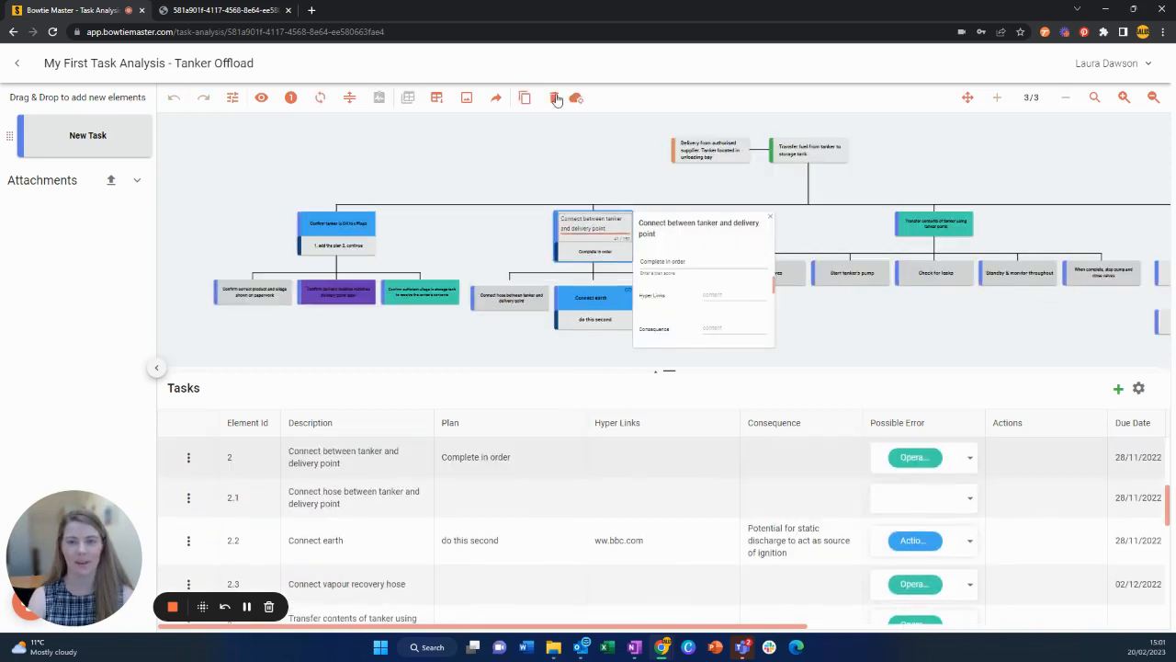
pyautogui.click(525, 98)
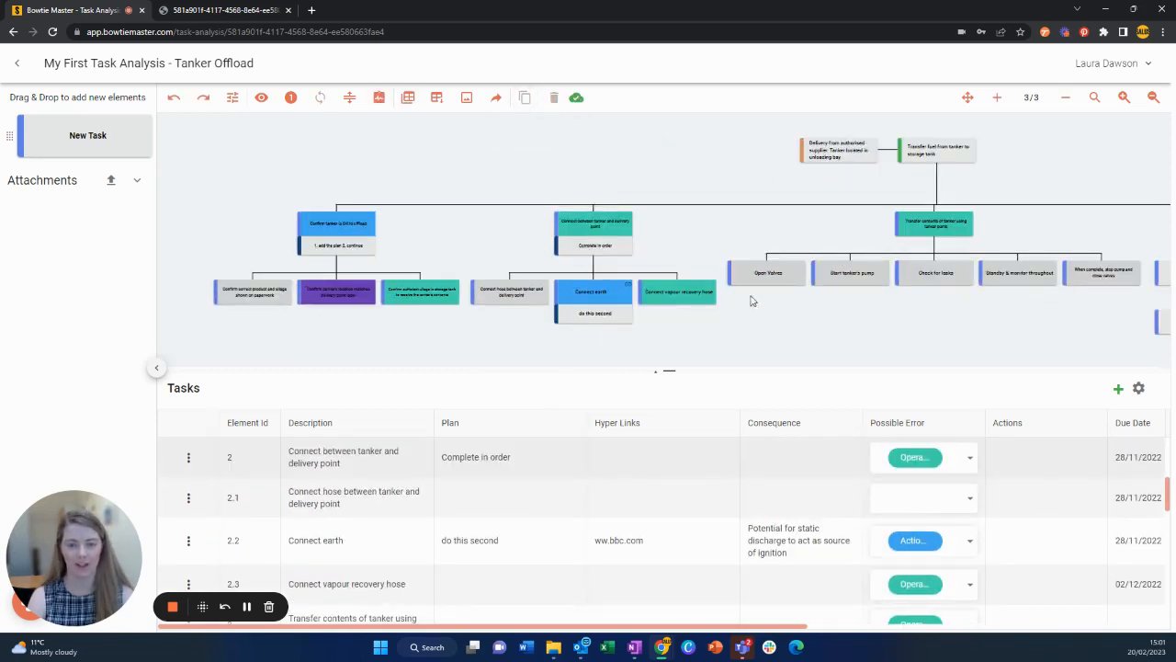
pyautogui.scroll(-2, 843, 315)
pyautogui.moveTo(920, 324); pyautogui.dragTo(509, 276)
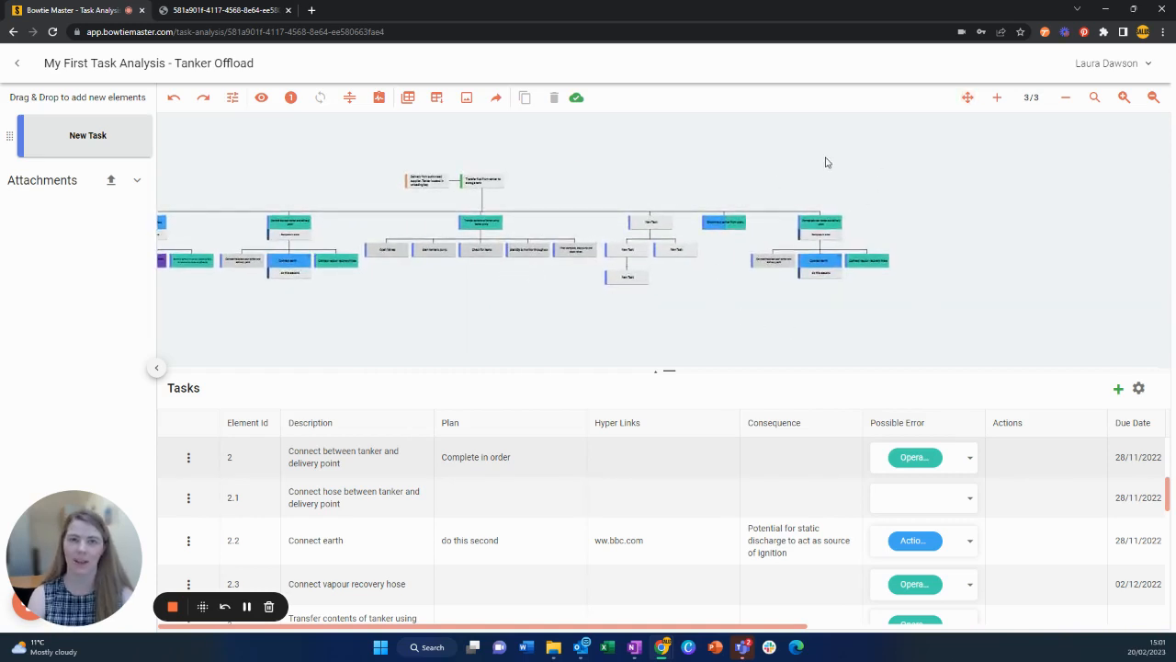
pyautogui.click(820, 221)
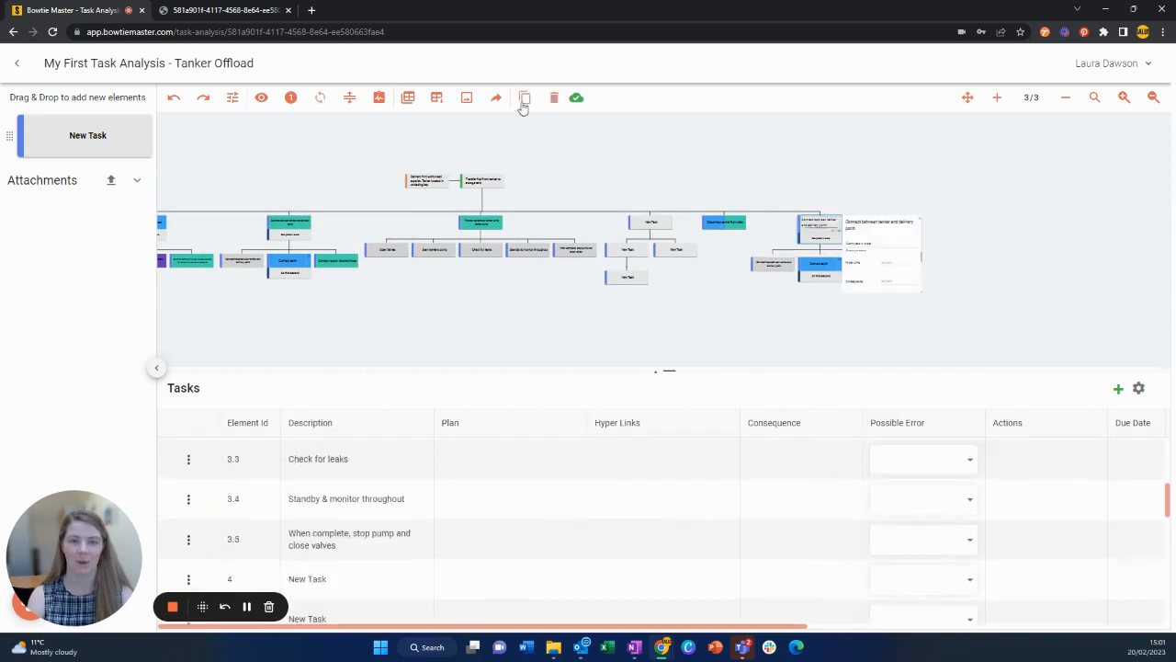
pyautogui.click(553, 97)
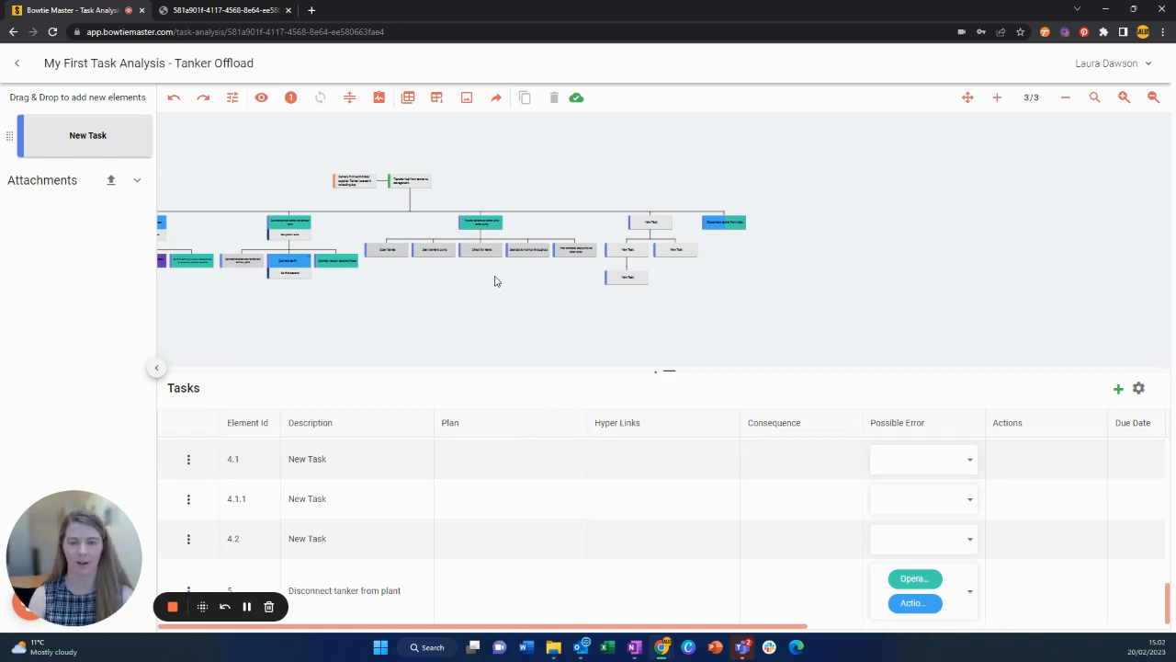
# Collapse the task diagram to its first level of tasks and centre it in the view.
pyautogui.click(967, 97)
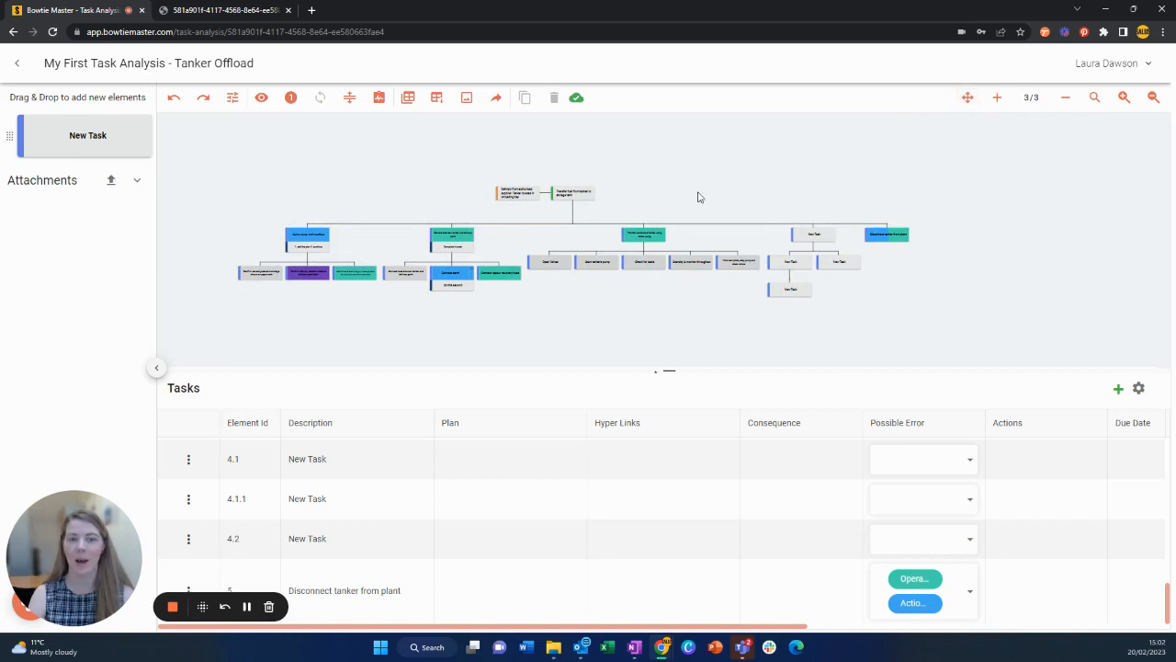
pyautogui.moveTo(695, 192); pyautogui.dragTo(729, 188)
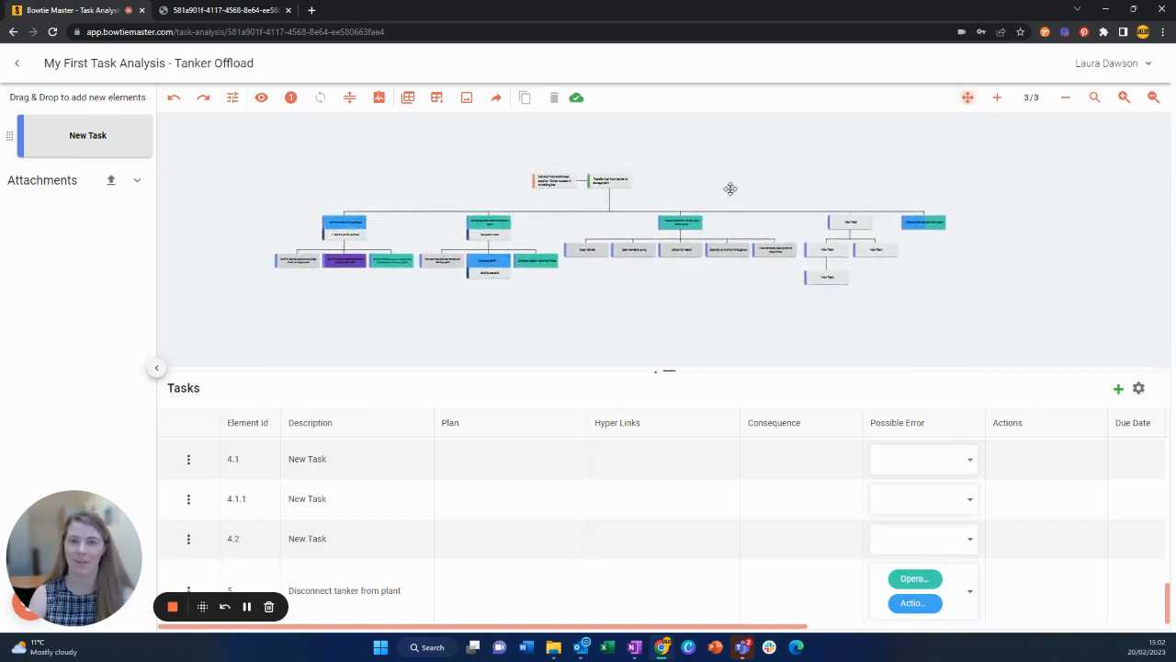
pyautogui.click(1065, 99)
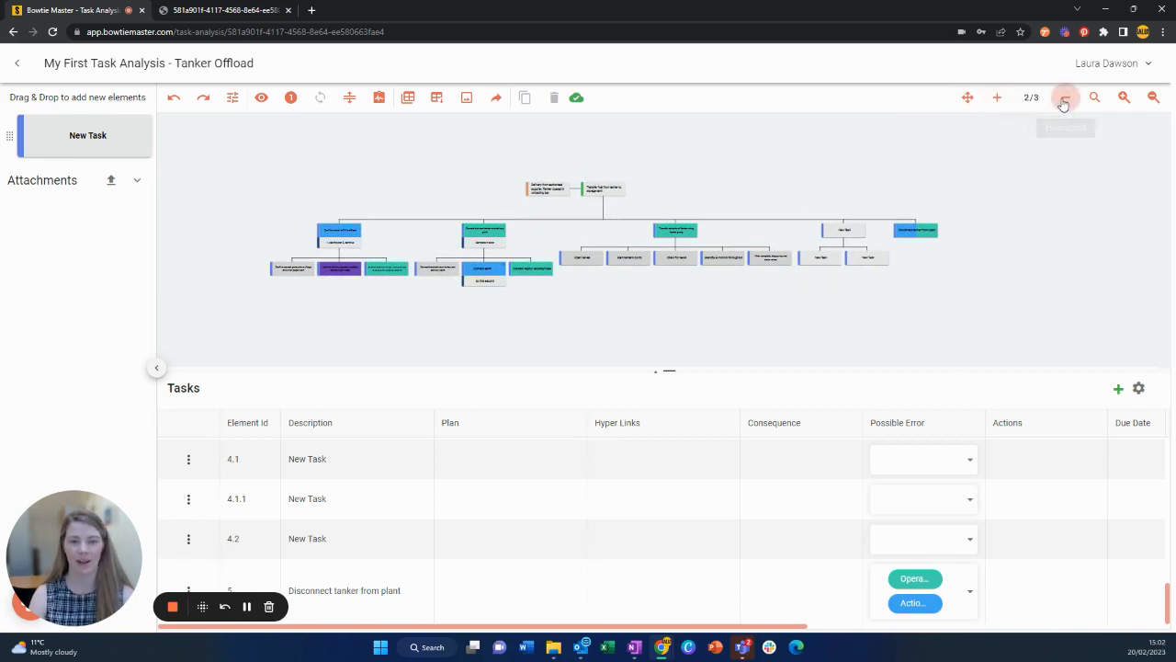
pyautogui.click(1065, 99)
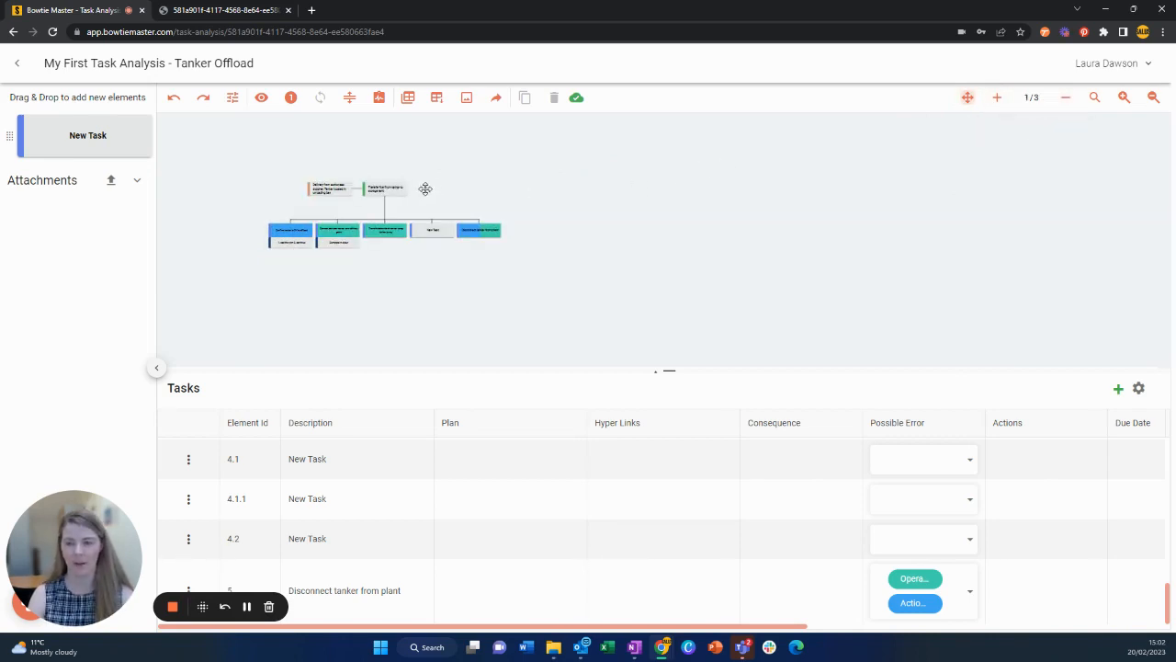
pyautogui.moveTo(424, 189); pyautogui.dragTo(640, 211)
pyautogui.scroll(2, 640, 211)
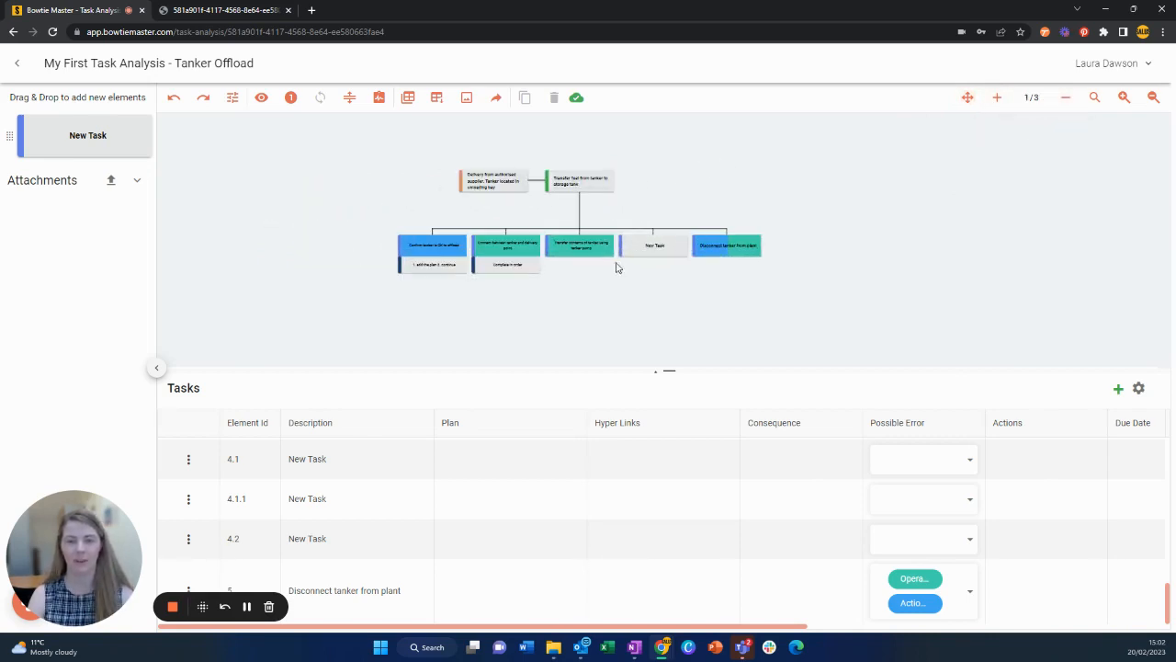
# Display the task and plan numbers on the diagram elements and expand the diagram to all three levels.
pyautogui.click(290, 98)
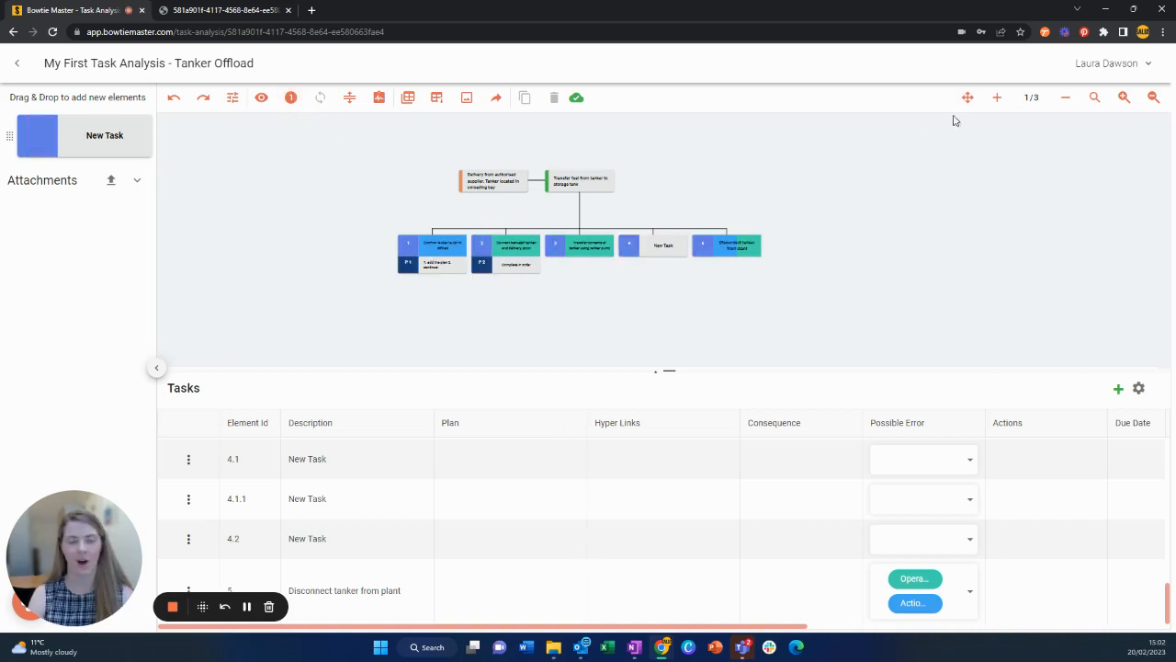
pyautogui.click(997, 98)
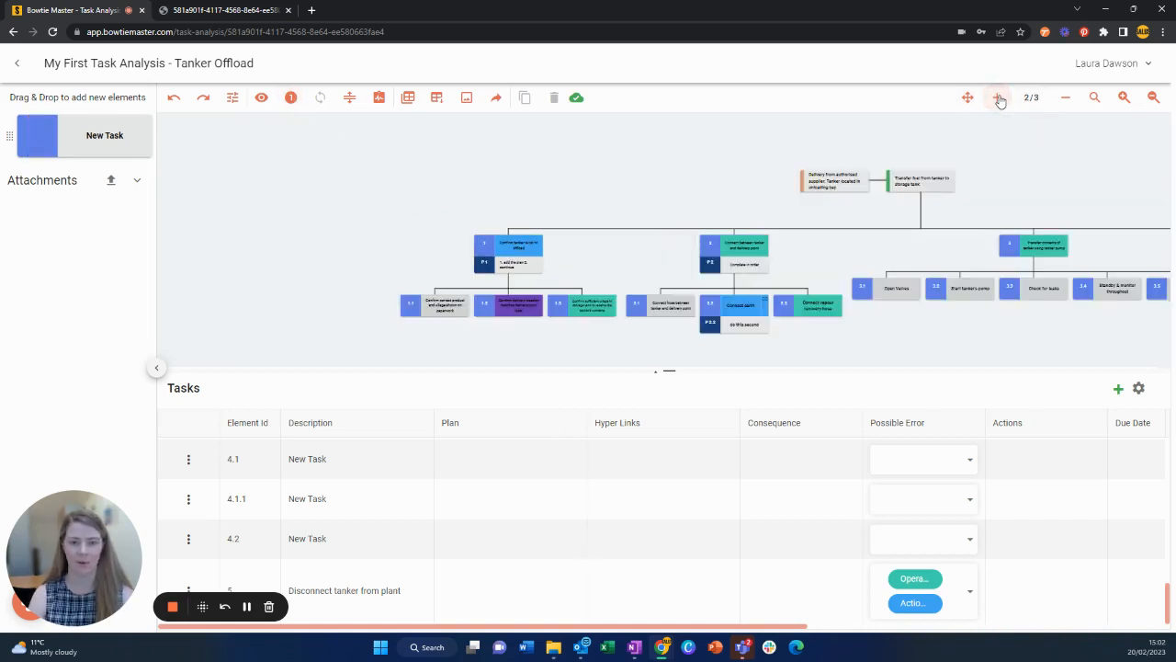
pyautogui.click(997, 97)
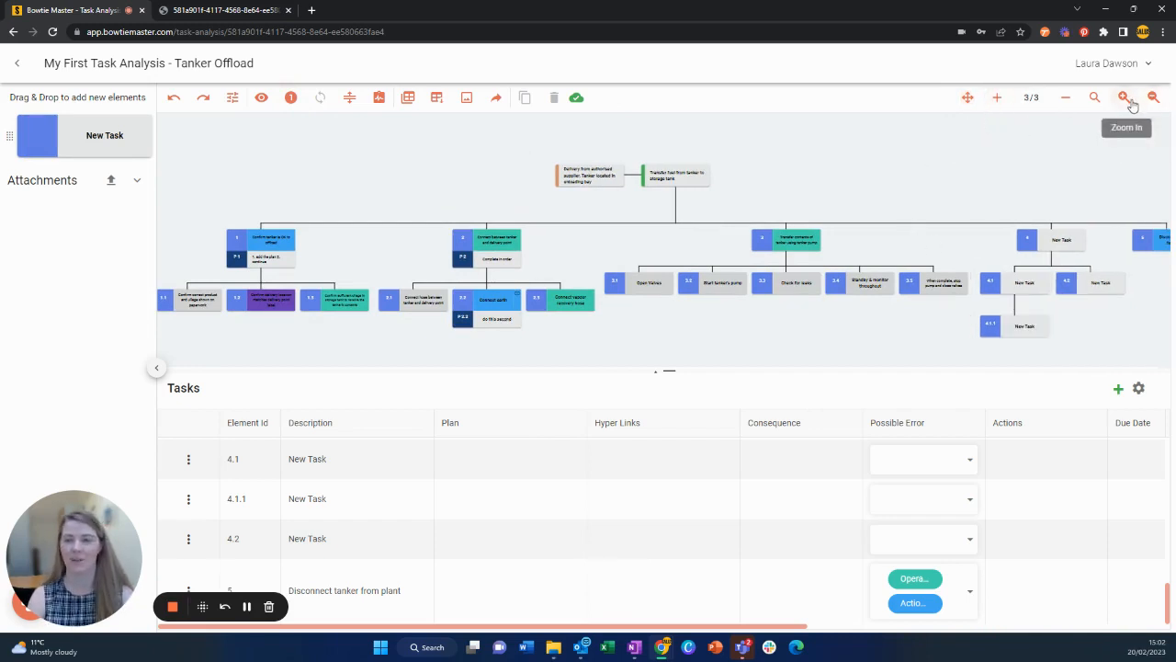
# Examine the Task Analysis Settings and the item types offered for a new item, leaving both without saving.
pyautogui.click(233, 98)
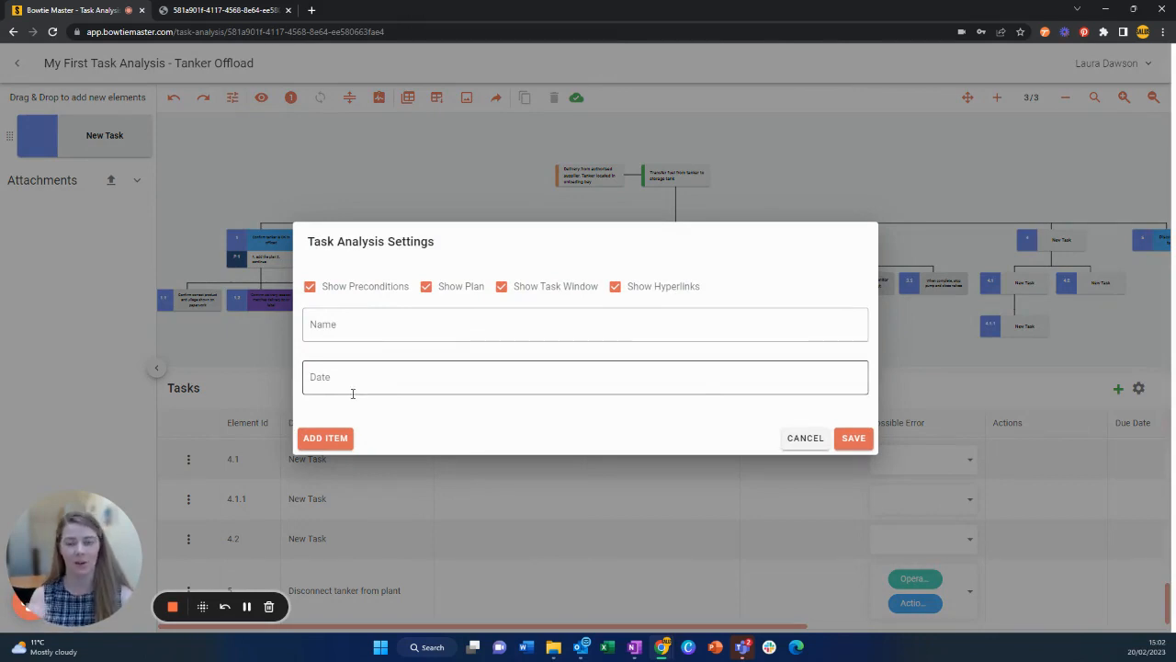
pyautogui.click(336, 439)
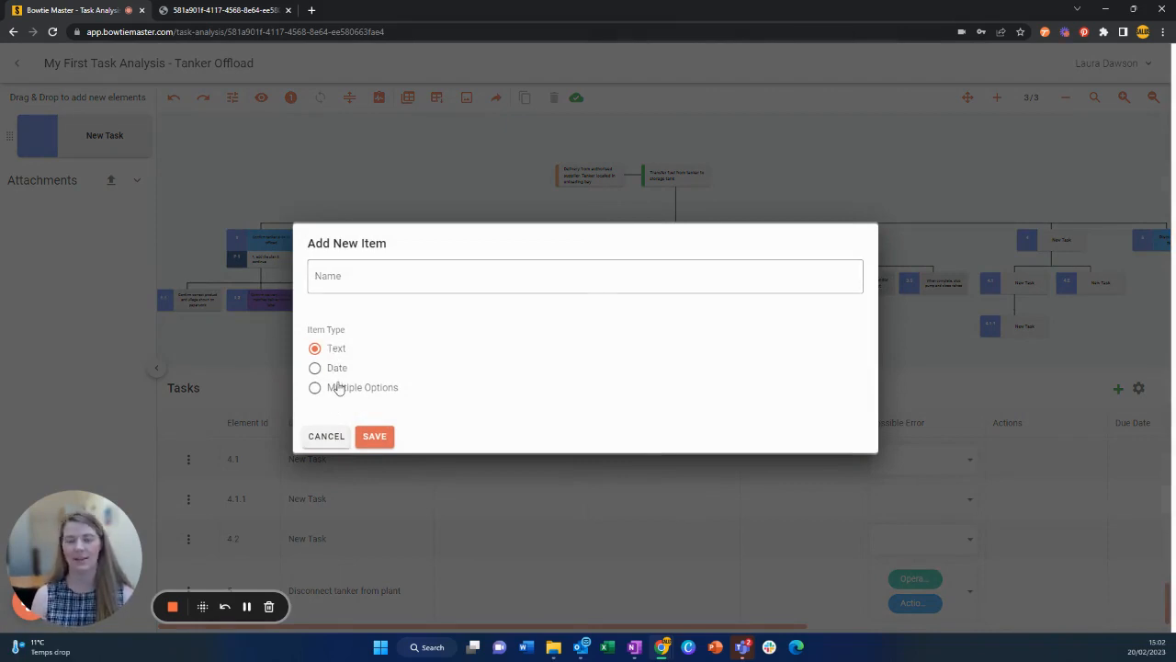
pyautogui.click(321, 438)
pyautogui.click(792, 437)
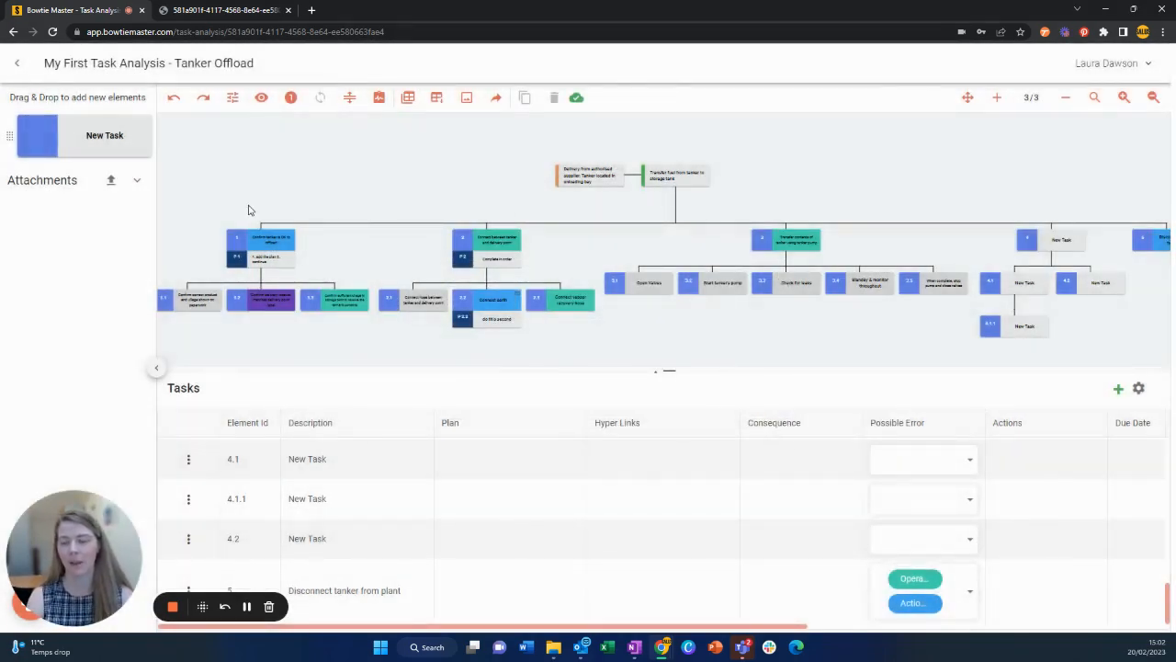